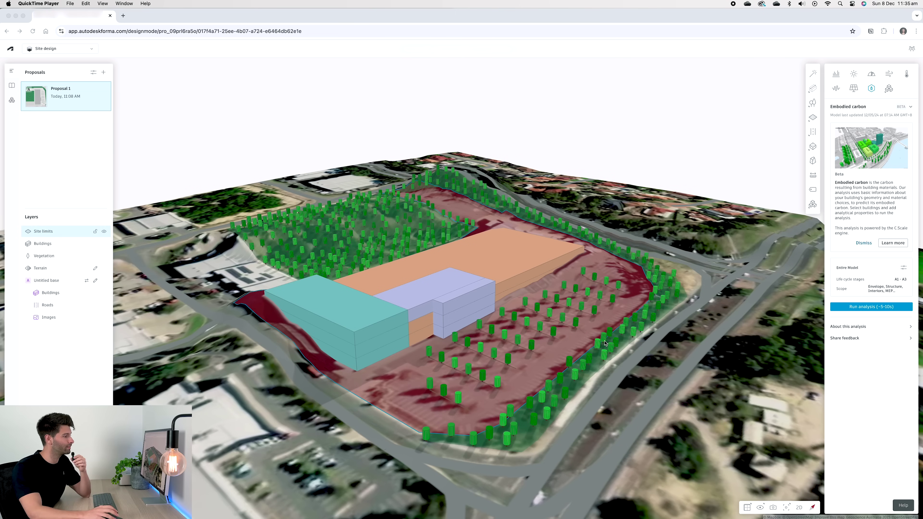
pyautogui.click(445, 359)
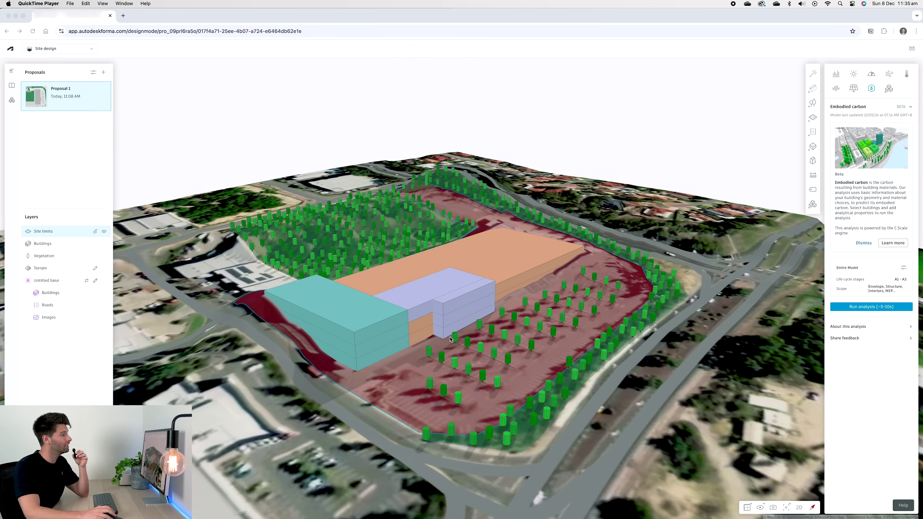
pyautogui.scroll(3, 444, 368)
pyautogui.scroll(-3, 444, 368)
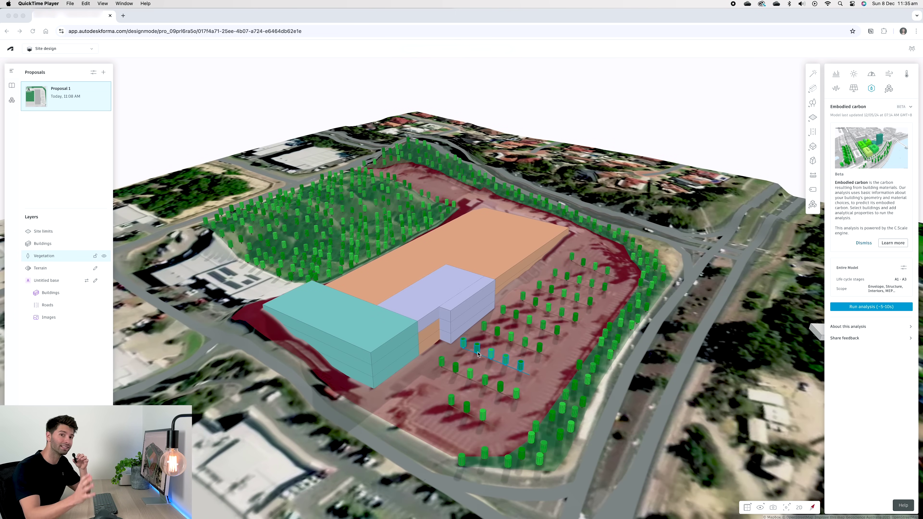
pyautogui.click(457, 356)
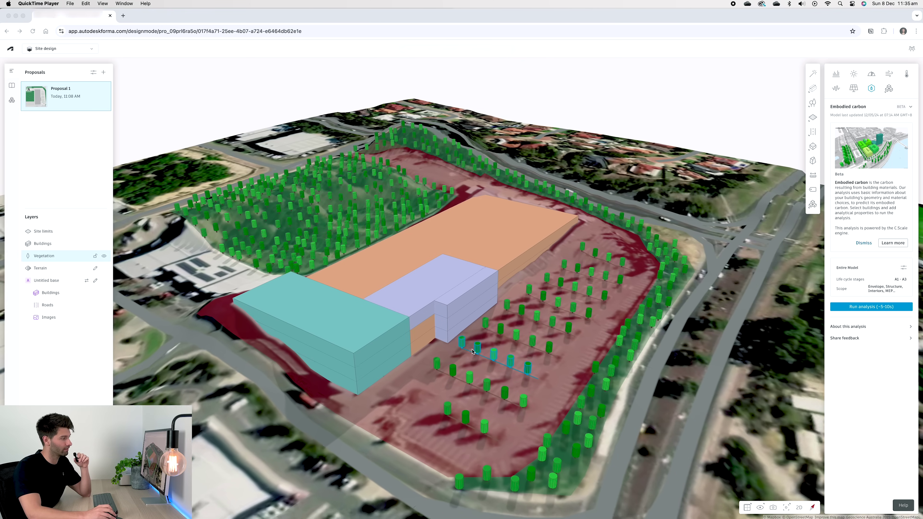
pyautogui.scroll(3, 455, 357)
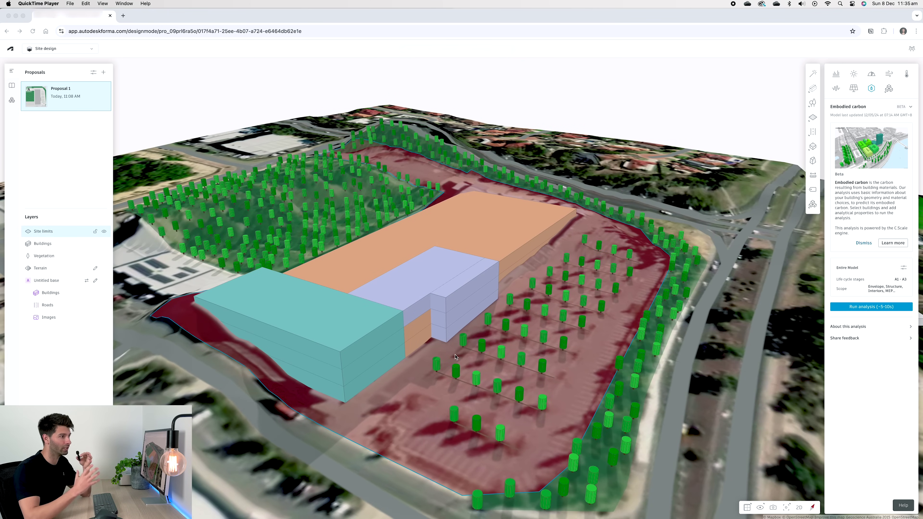
pyautogui.moveTo(456, 357); pyautogui.dragTo(415, 363)
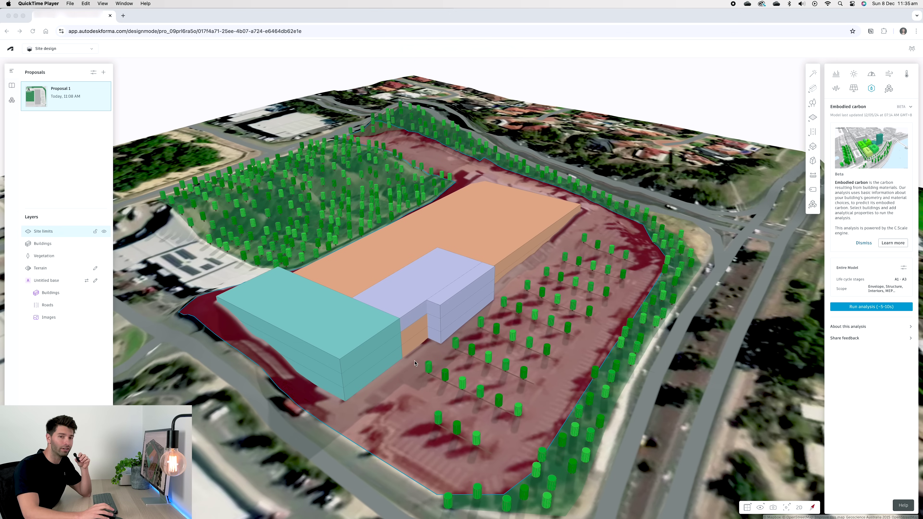
# Step: Set the teal building's embodied carbon building type to Warehouse and review its structure and envelope material options
pyautogui.click(340, 324)
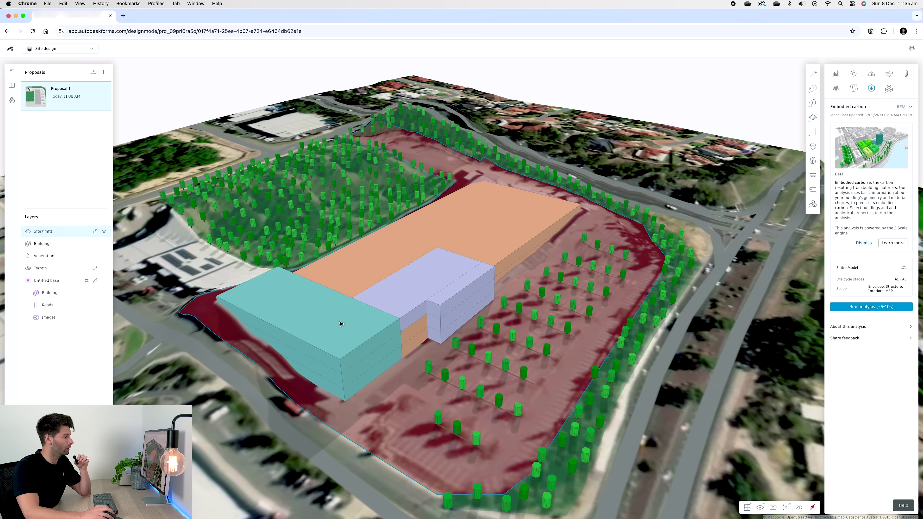
pyautogui.click(340, 324)
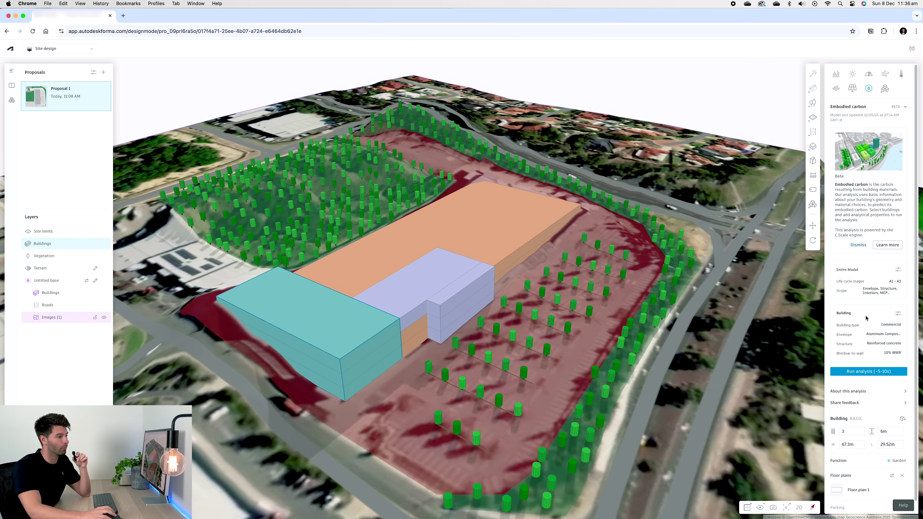
pyautogui.click(898, 314)
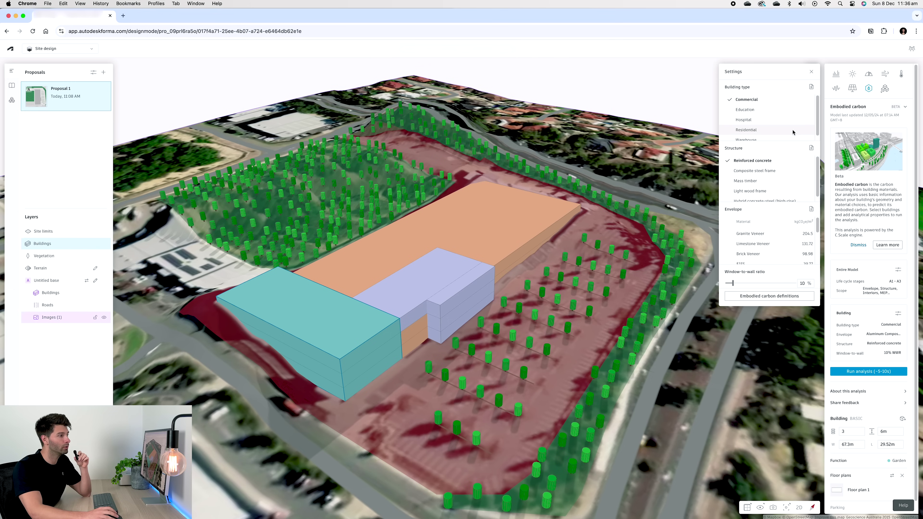
pyautogui.scroll(-1, 816, 124)
pyautogui.click(745, 136)
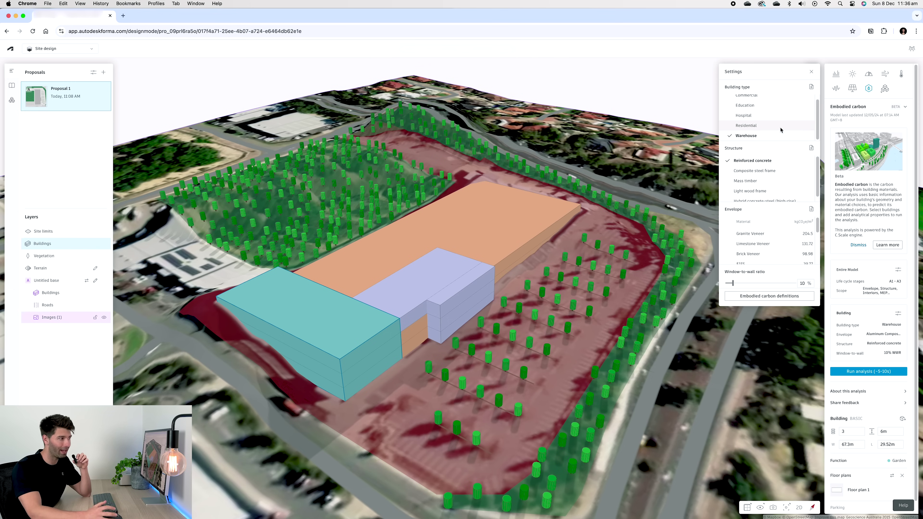
pyautogui.scroll(-1, 816, 178)
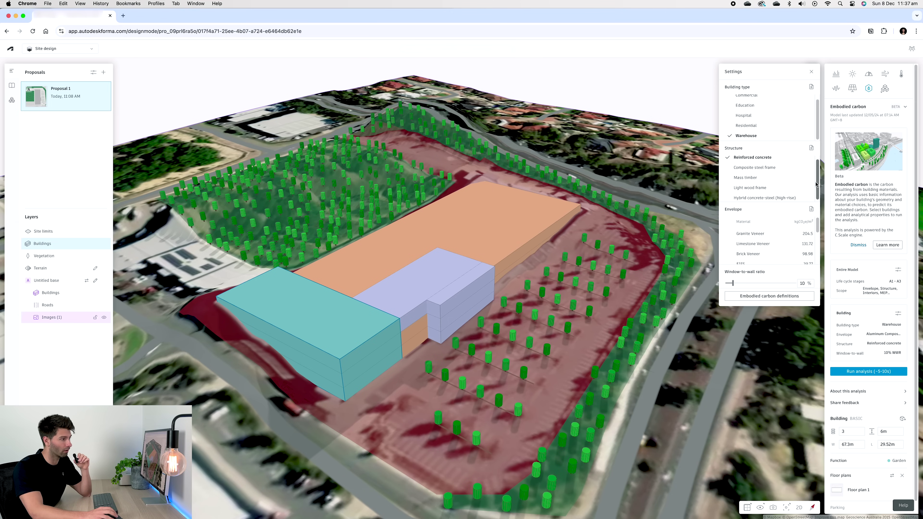
pyautogui.scroll(-1, 816, 190)
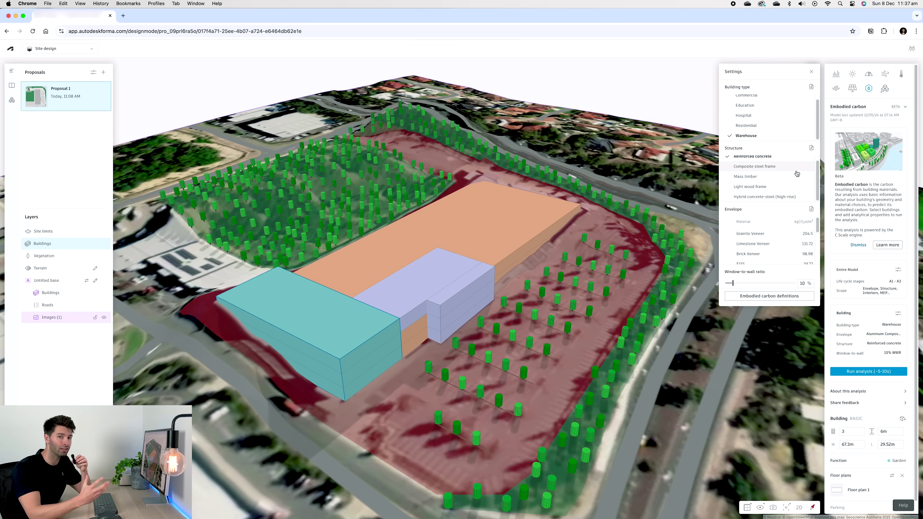
pyautogui.moveTo(818, 222); pyautogui.dragTo(818, 238)
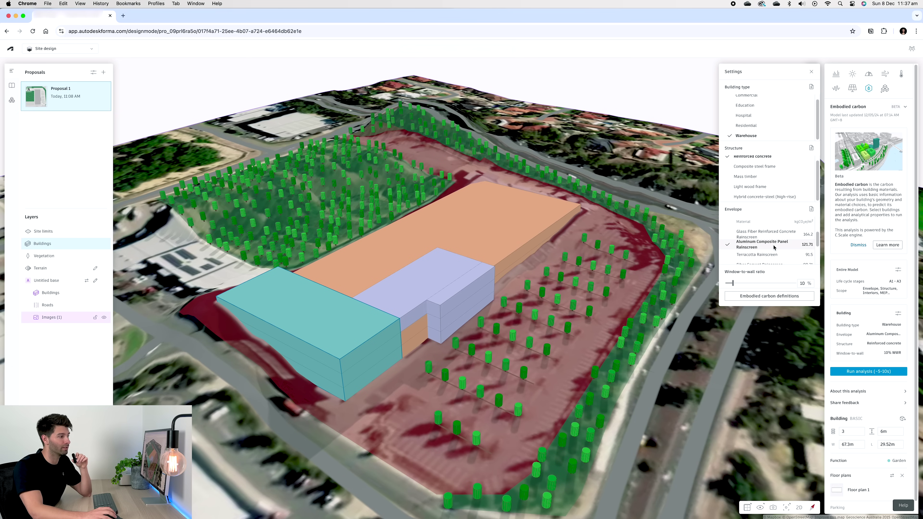
pyautogui.scroll(-1, 818, 242)
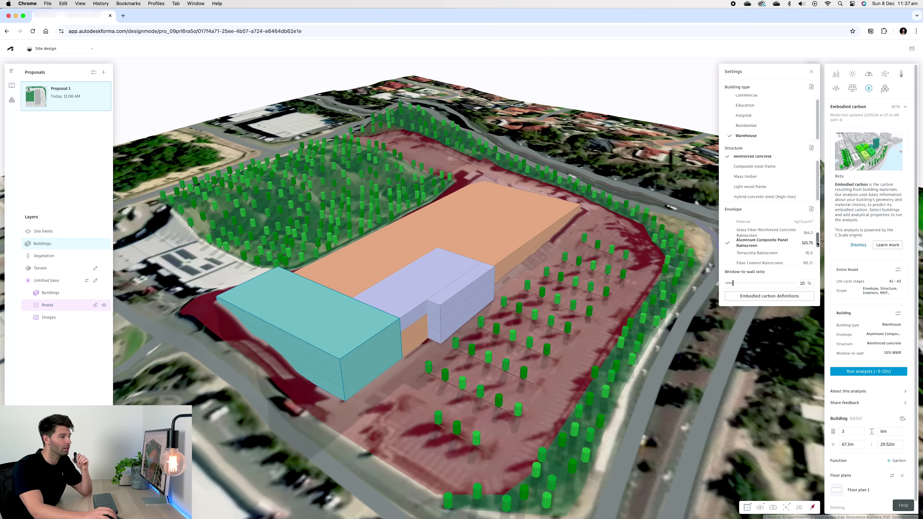
pyautogui.scroll(-1, 817, 242)
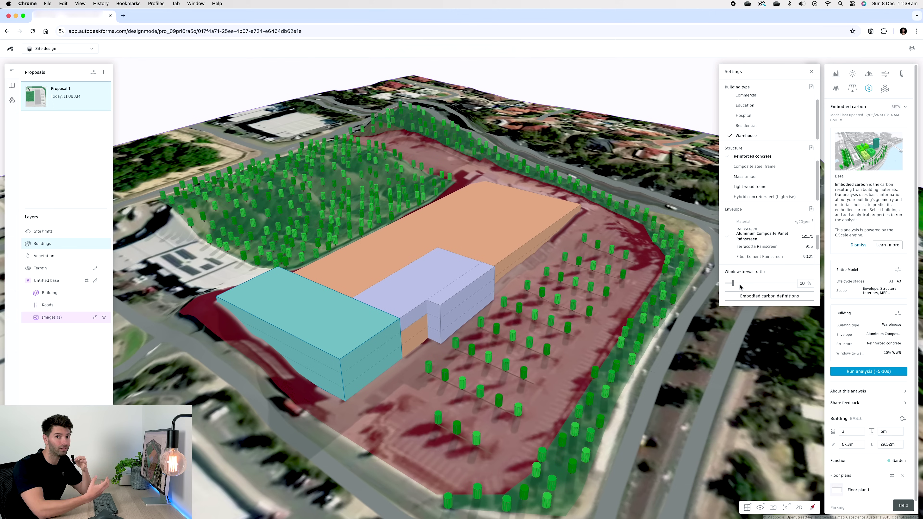
# Step: Set the structure of the two purple buildings to Reinforced concrete and their window-to-wall ratio to 25%
pyautogui.click(413, 271)
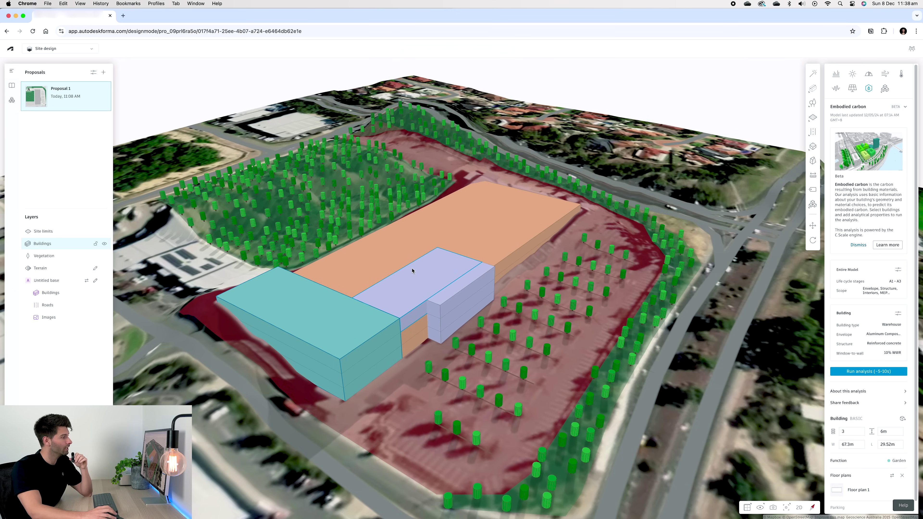
pyautogui.click(457, 288)
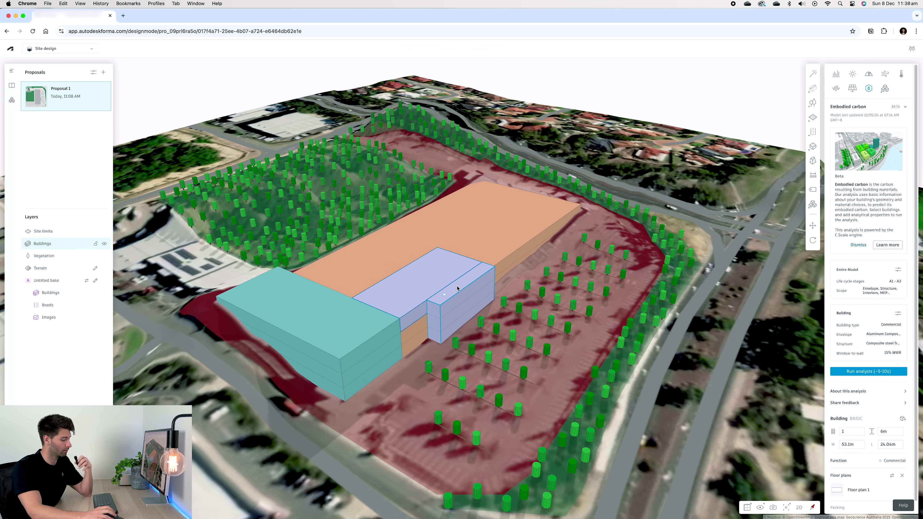
pyautogui.click(898, 313)
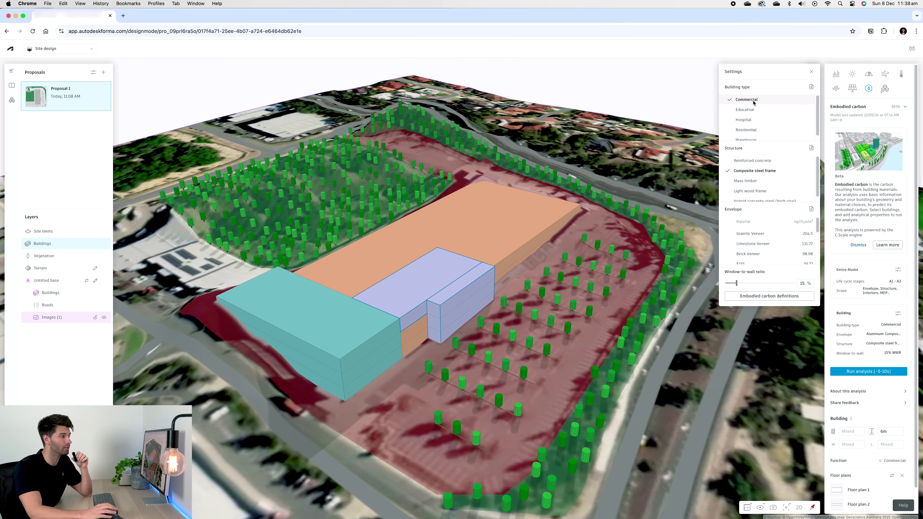
pyautogui.click(767, 165)
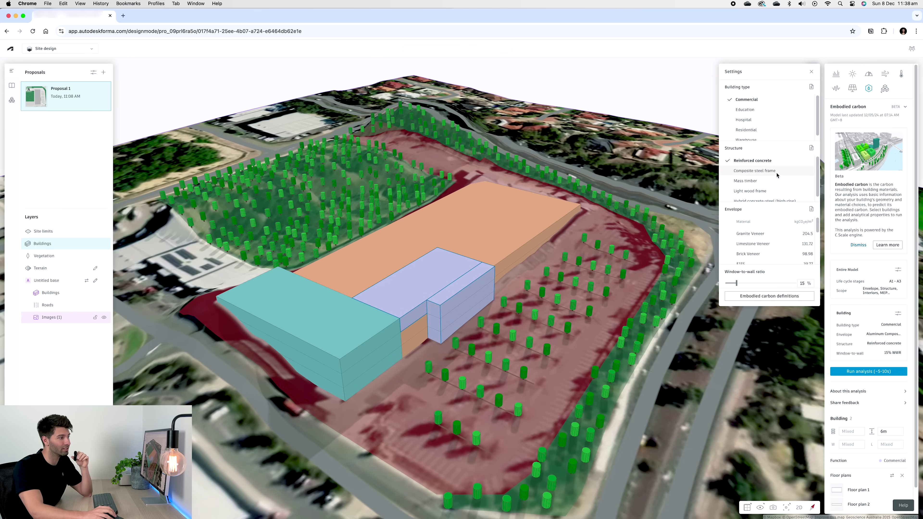
pyautogui.scroll(-1, 778, 182)
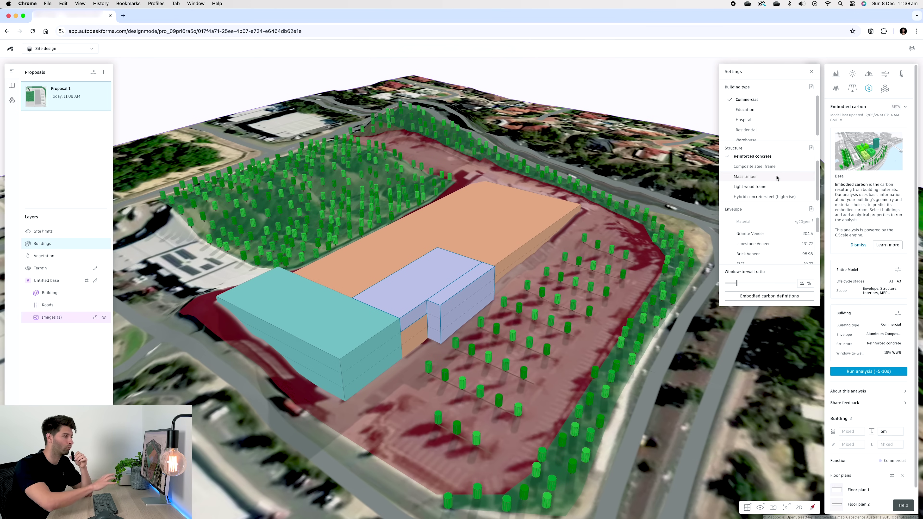
pyautogui.scroll(-3, 767, 250)
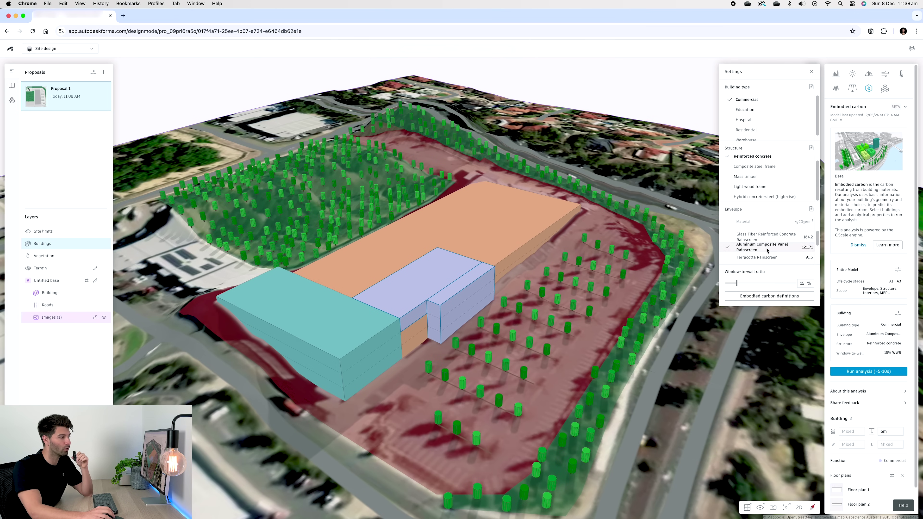
pyautogui.click(739, 285)
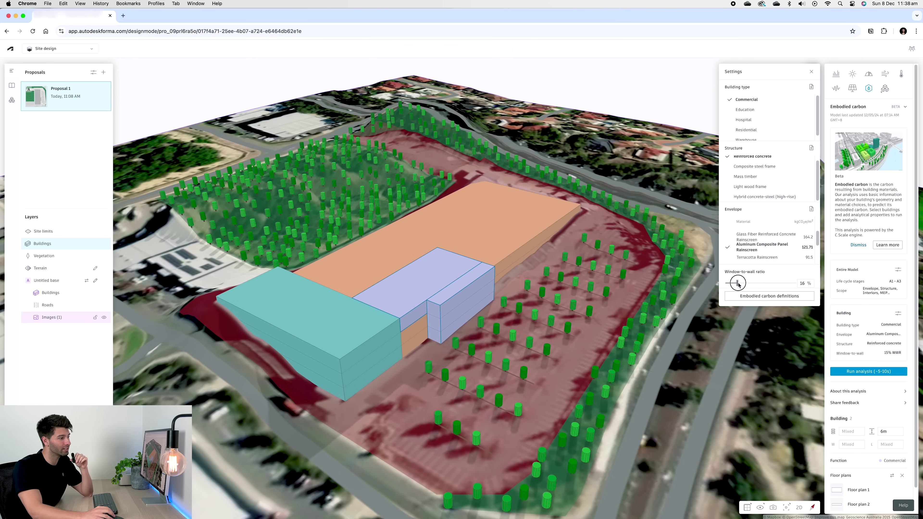
pyautogui.moveTo(738, 285); pyautogui.dragTo(744, 286)
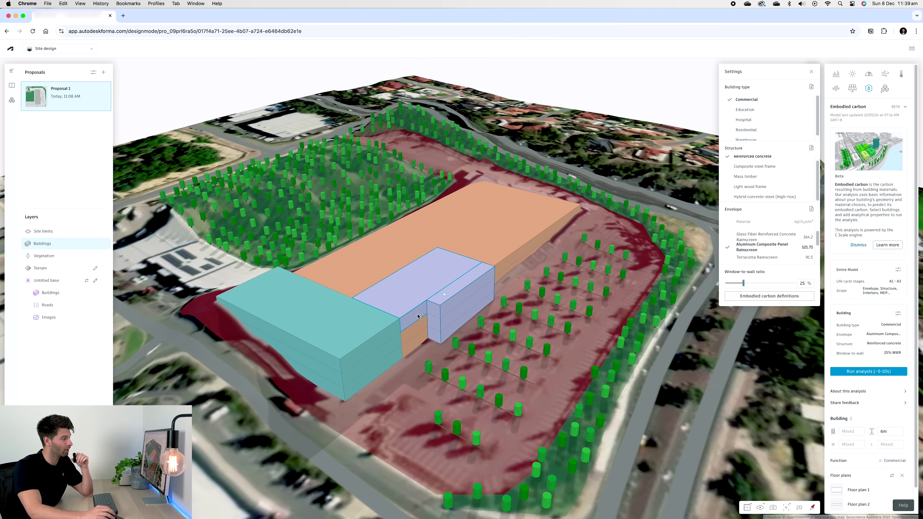
# Step: Set the large orange building's embodied carbon building type to Warehouse and its window-to-wall ratio to 5%
pyautogui.click(426, 296)
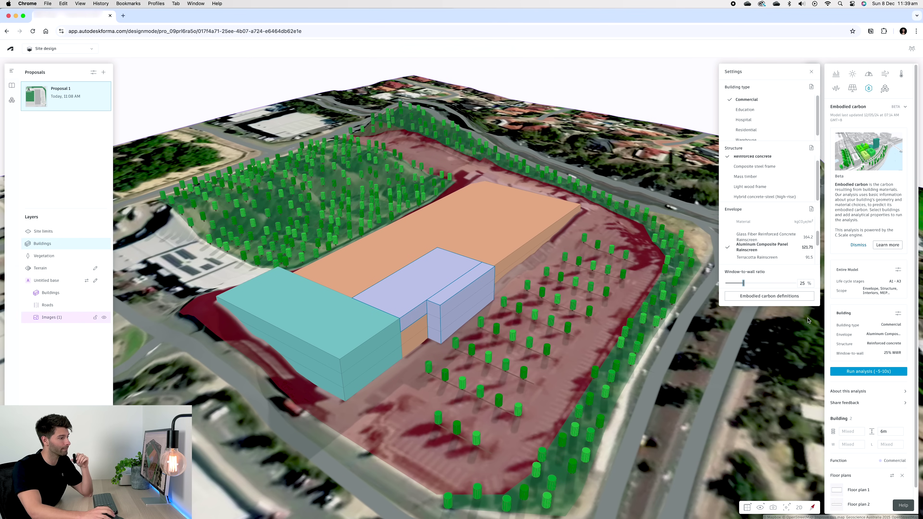
pyautogui.click(898, 313)
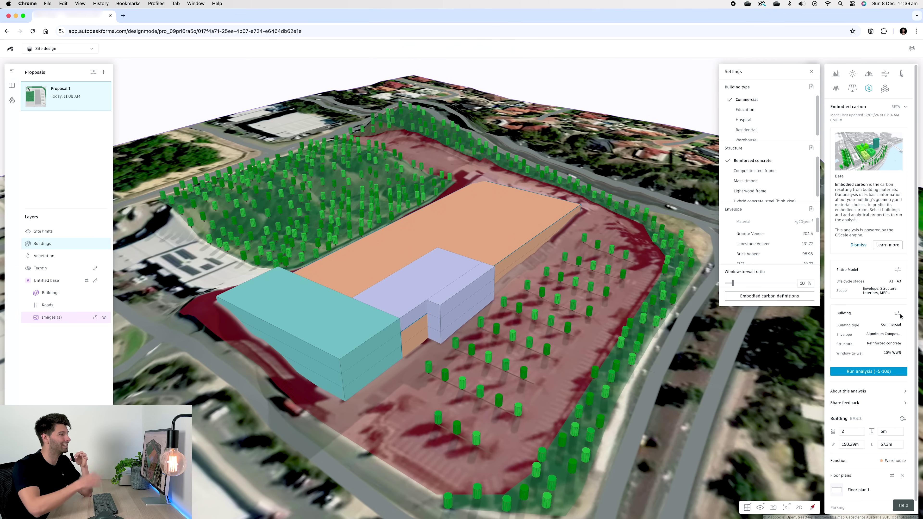
pyautogui.scroll(-1, 755, 131)
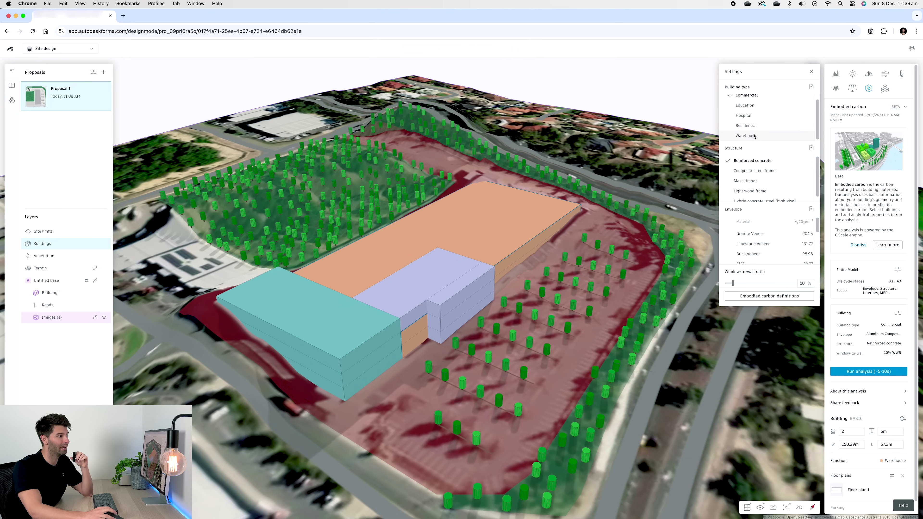
pyautogui.click(755, 137)
pyautogui.scroll(-5, 763, 238)
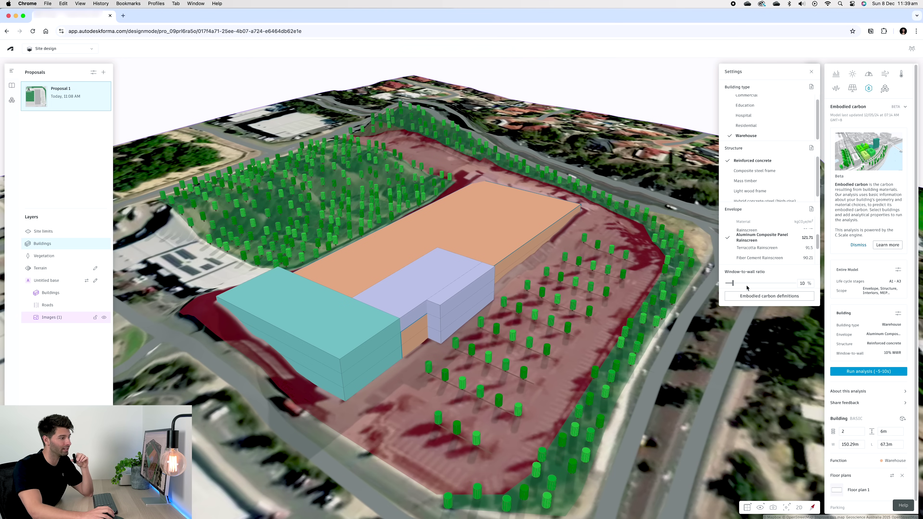
pyautogui.moveTo(733, 283); pyautogui.dragTo(730, 285)
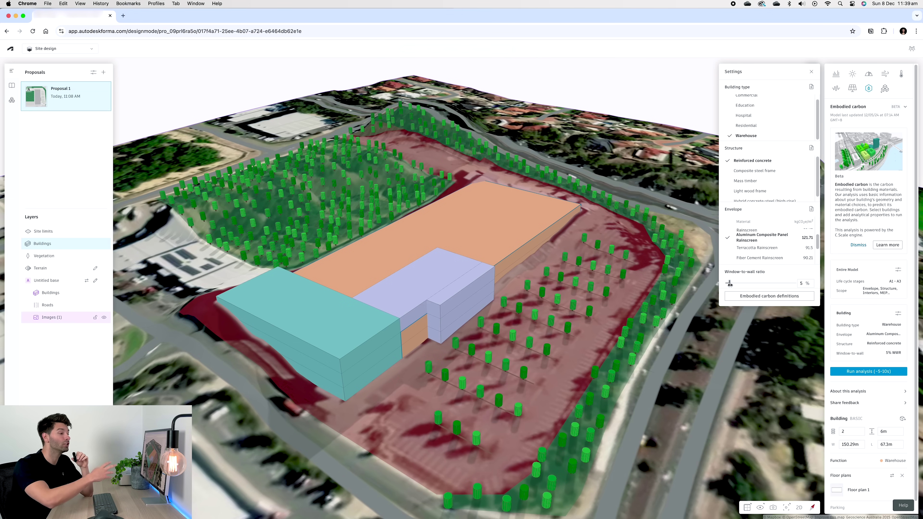
# Step: Run the embodied carbon analysis for all four buildings and review the carbon distribution by system
pyautogui.click(867, 372)
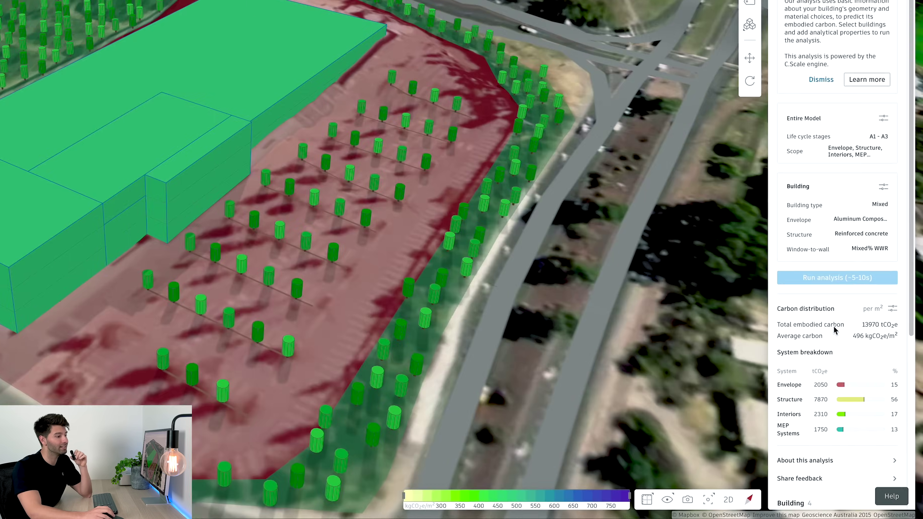
pyautogui.scroll(-1, 779, 211)
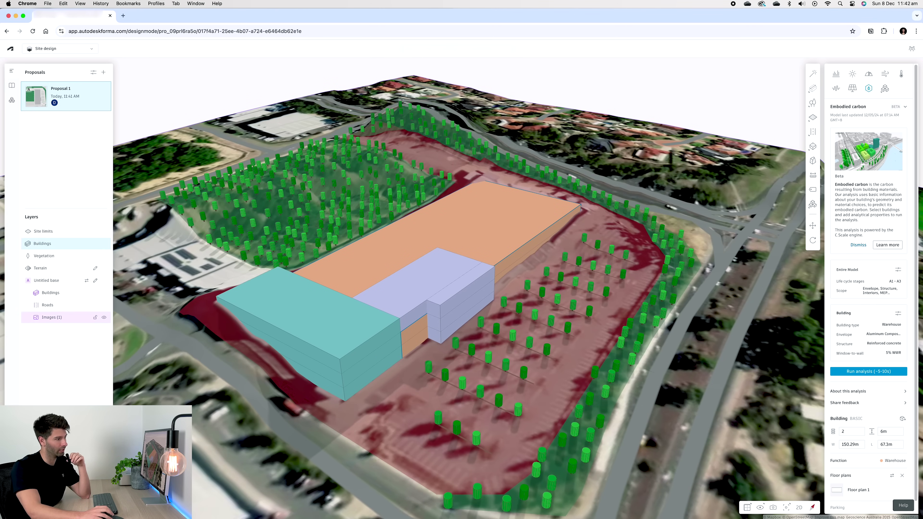
# Step: Set the large orange warehouse's structure to Composite steel frame and rerun the embodied carbon analysis
pyautogui.click(898, 314)
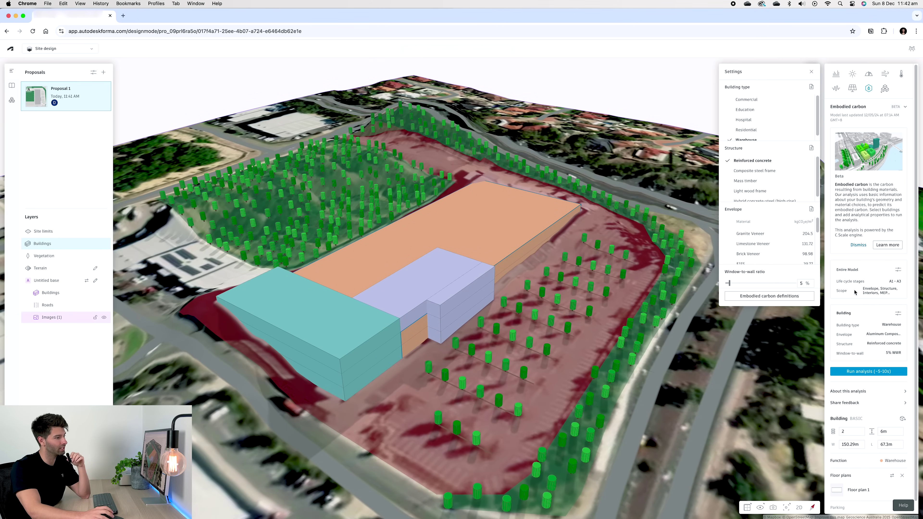
pyautogui.click(770, 172)
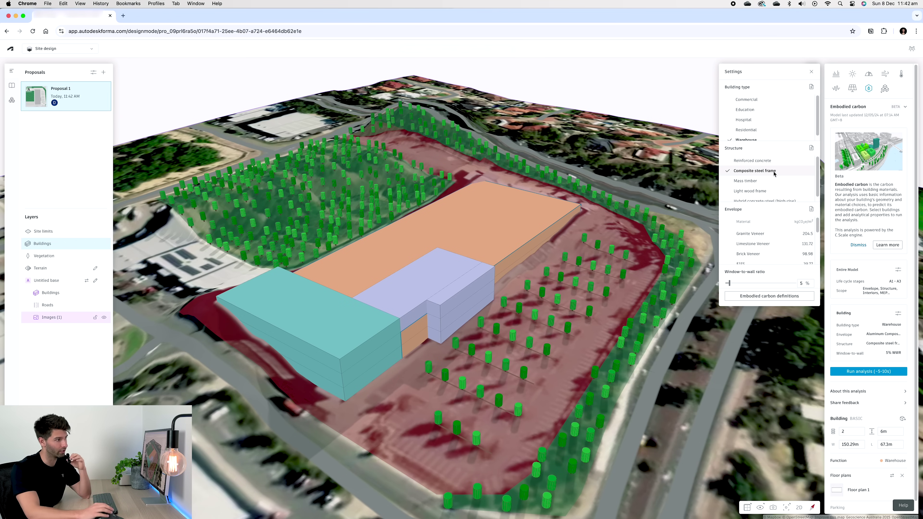
pyautogui.click(869, 371)
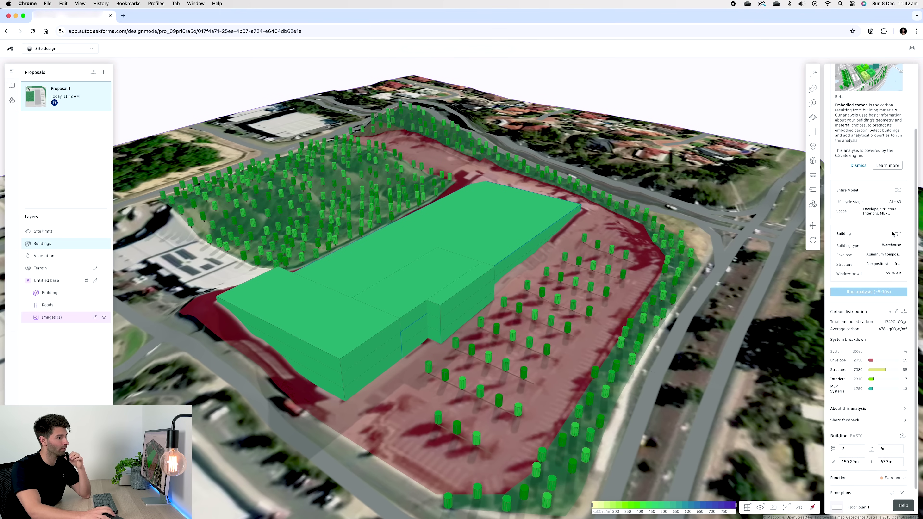
# Step: Switch the large warehouse's structure to Mass timber and rerun the embodied carbon analysis
pyautogui.click(895, 234)
pyautogui.click(762, 180)
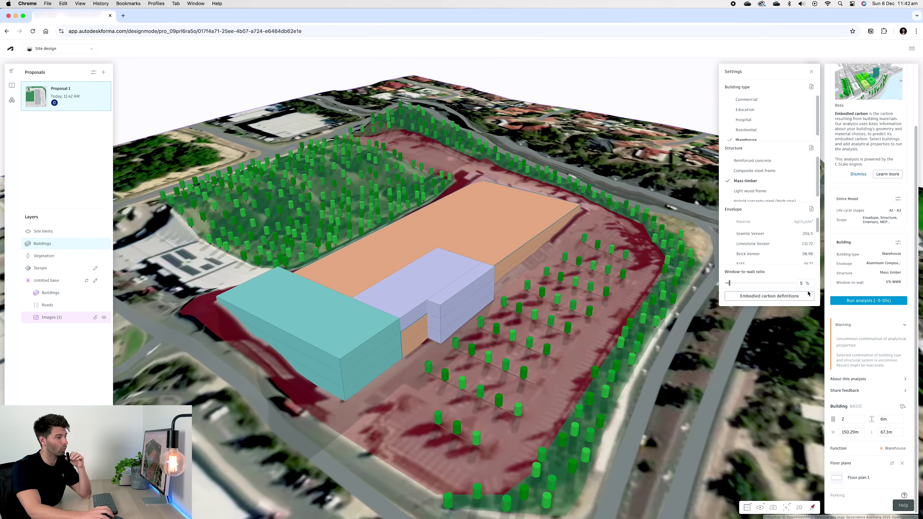
pyautogui.click(847, 302)
pyautogui.click(853, 302)
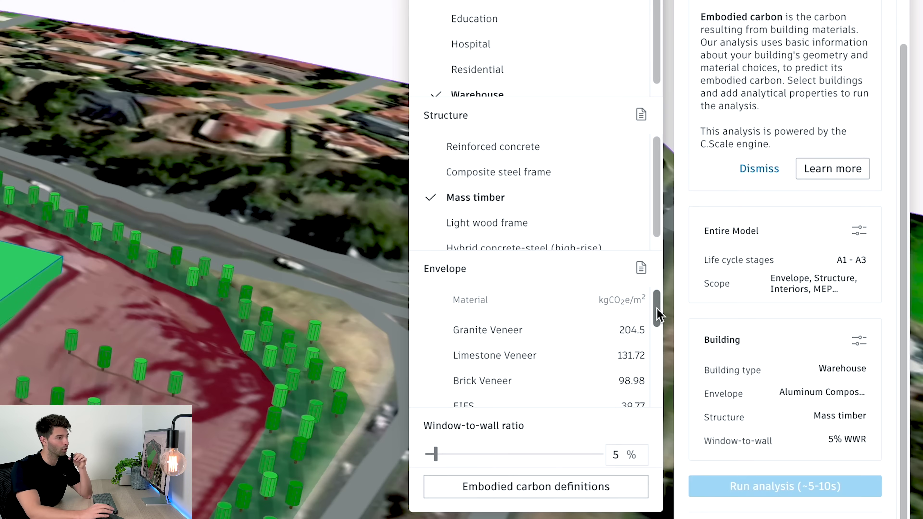
# Step: Review the envelope material list and its embodied carbon values, from Granite Veneer down to Formed Zinc Panel Rainscreen
pyautogui.click(657, 310)
pyautogui.moveTo(657, 310); pyautogui.dragTo(663, 349)
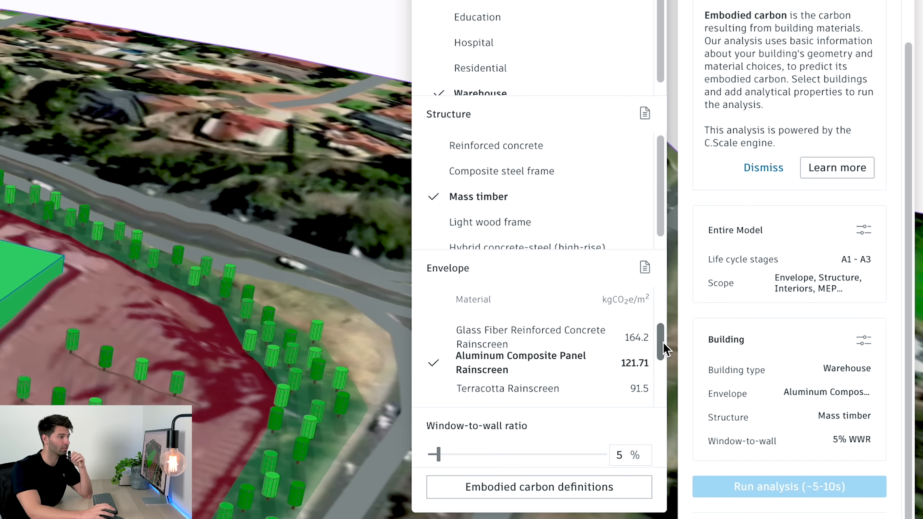
pyautogui.click(664, 343)
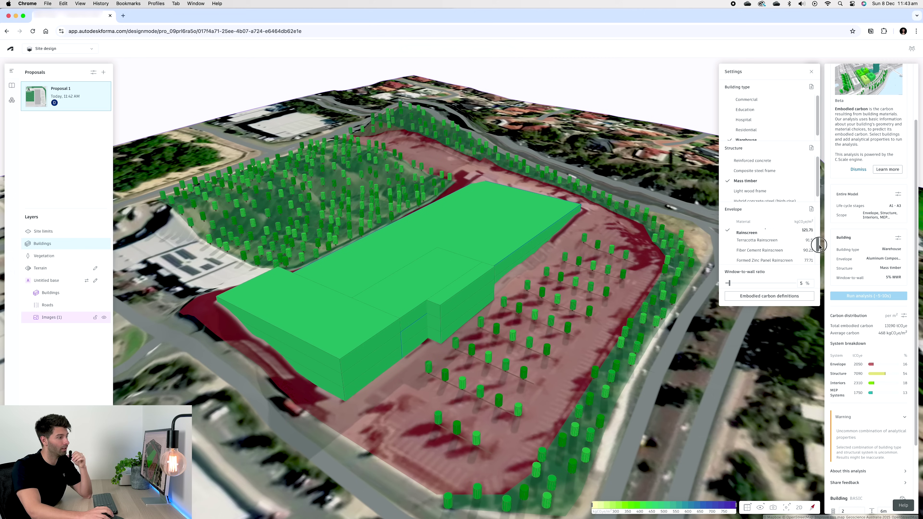
pyautogui.moveTo(819, 241); pyautogui.dragTo(820, 247)
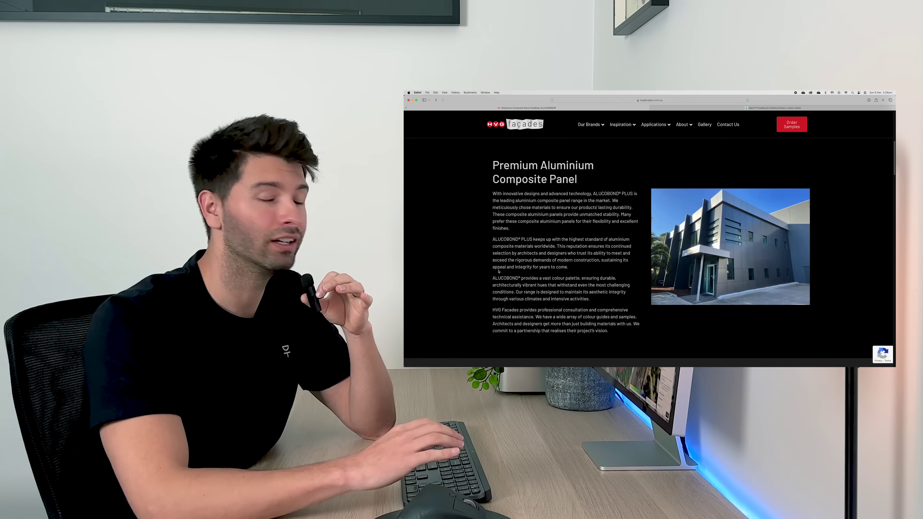
# Step: Switch to Safari and read the ALUCOBOND PLUS aluminium composite panel and James Hardie ExoTec facade panel product pages
pyautogui.scroll(-5, 487, 269)
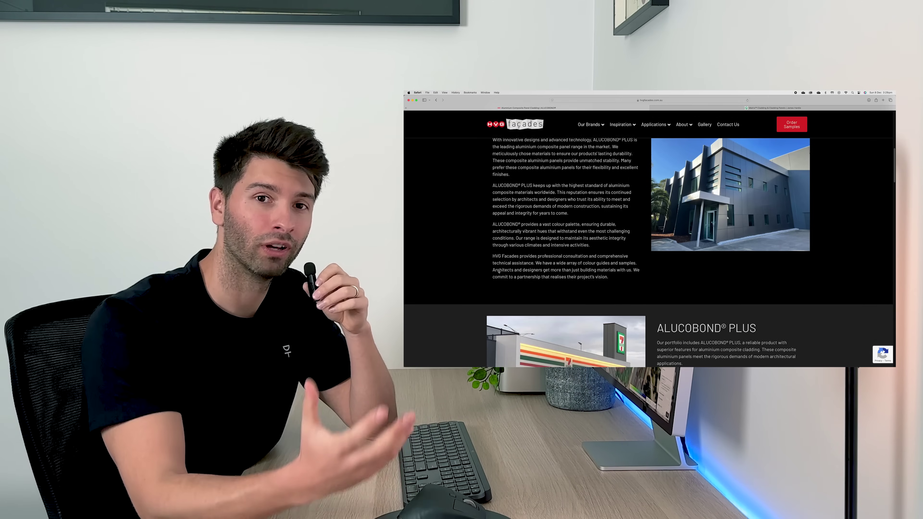
pyautogui.scroll(-3, 488, 269)
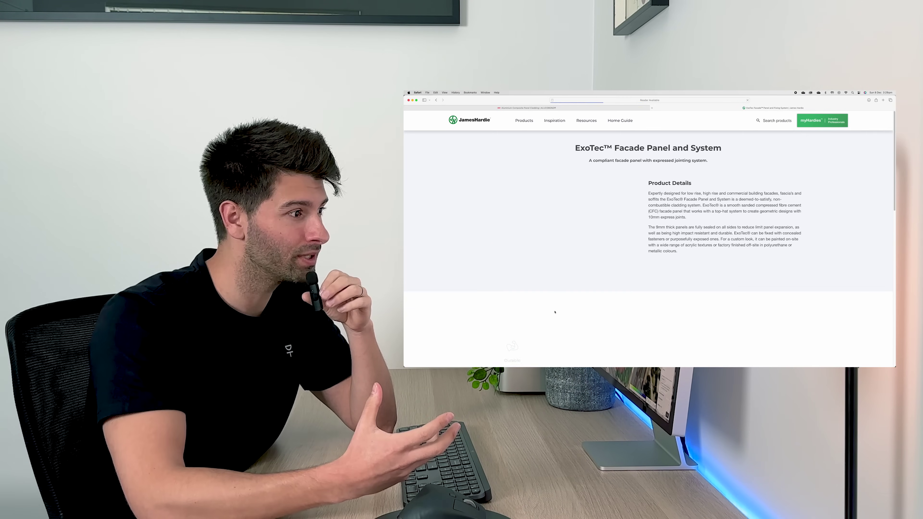
pyautogui.scroll(-1, 483, 247)
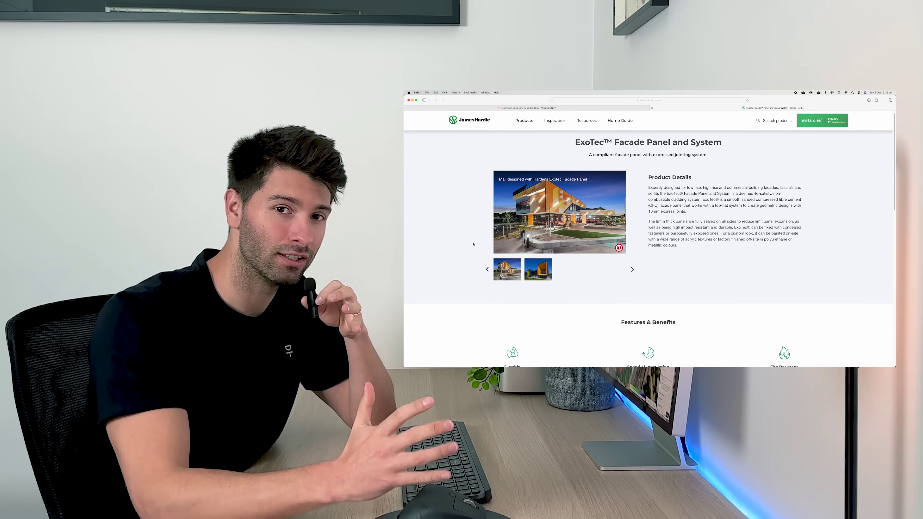
pyautogui.scroll(-2, 476, 244)
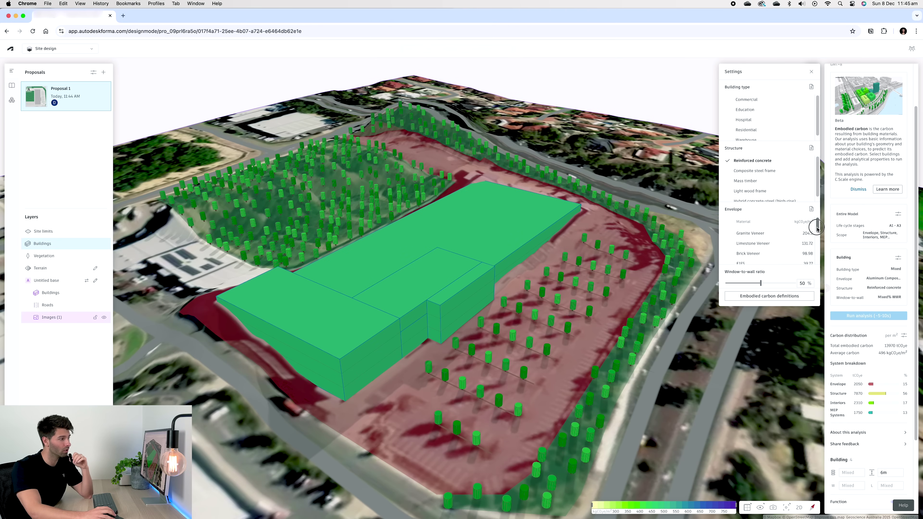
# Step: Set the envelope of the selected buildings to Fiber Cement Rainscreen and rerun the embodied carbon analysis
pyautogui.moveTo(817, 223); pyautogui.dragTo(816, 244)
pyautogui.click(760, 252)
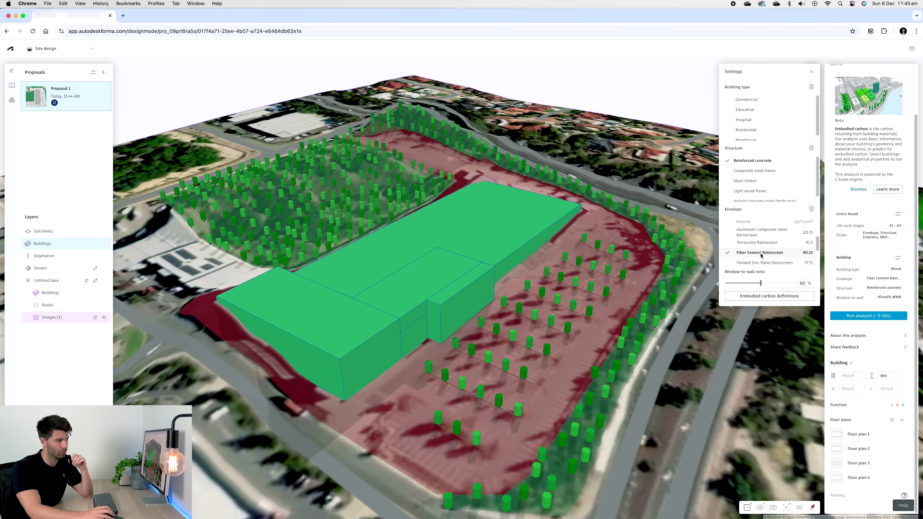
pyautogui.click(850, 317)
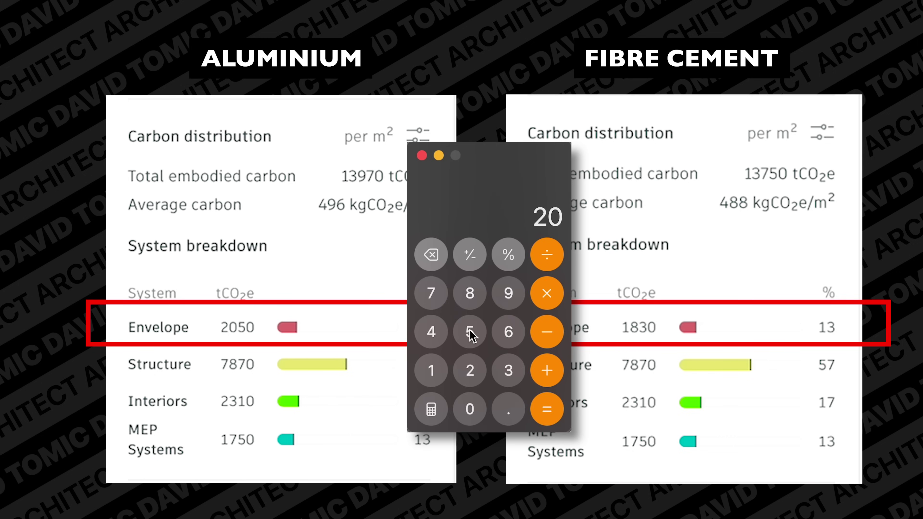
# Step: Calculate 2050 minus 10.73% in the calculator to compare the aluminium and fibre cement envelope carbon
pyautogui.click(469, 331)
pyautogui.click(469, 409)
pyautogui.click(547, 331)
pyautogui.click(431, 370)
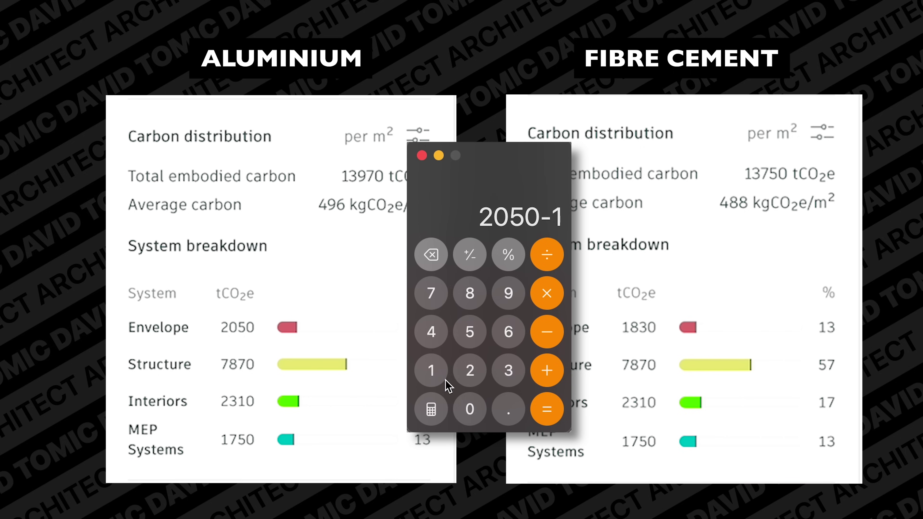
pyautogui.click(470, 409)
pyautogui.click(507, 409)
pyautogui.click(432, 293)
pyautogui.click(508, 369)
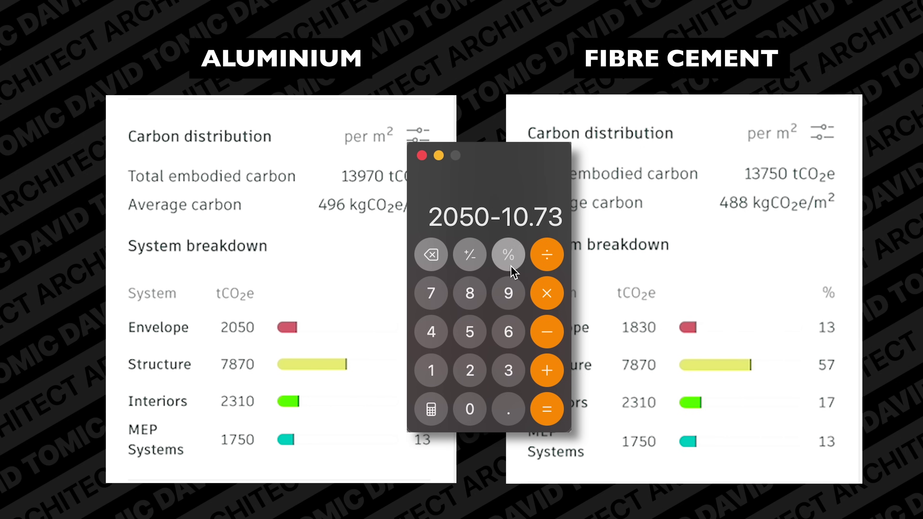
pyautogui.click(508, 258)
pyautogui.click(547, 409)
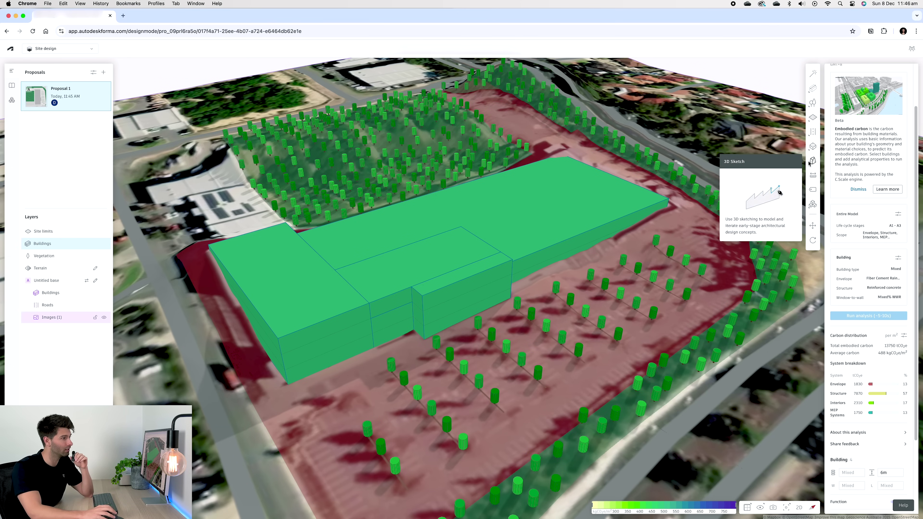
# Step: Enter 3D Sketch and review its sketch, 3D shape and advanced modeling tools
pyautogui.click(813, 161)
pyautogui.click(813, 97)
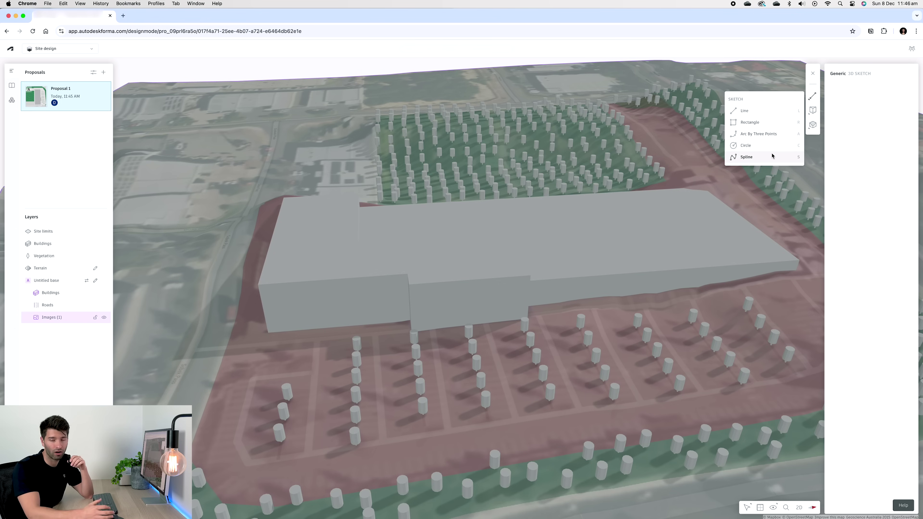
pyautogui.moveTo(813, 110)
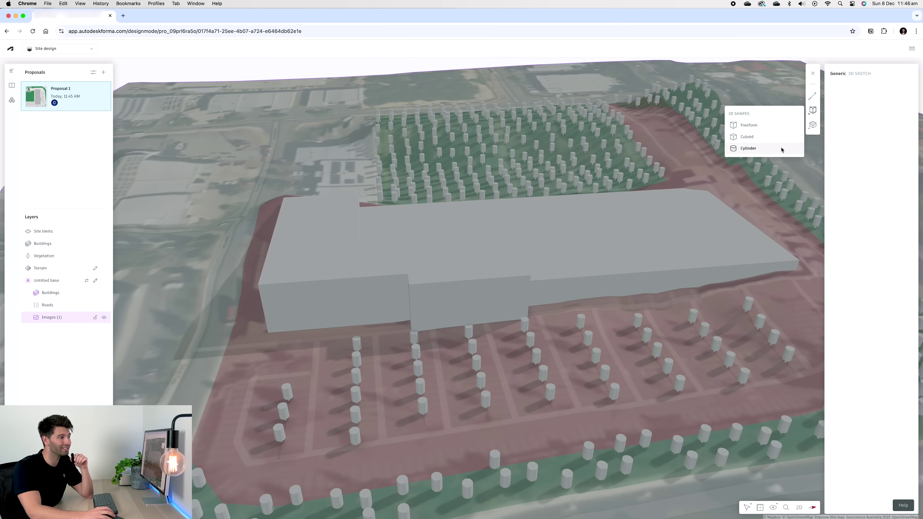
pyautogui.moveTo(809, 129)
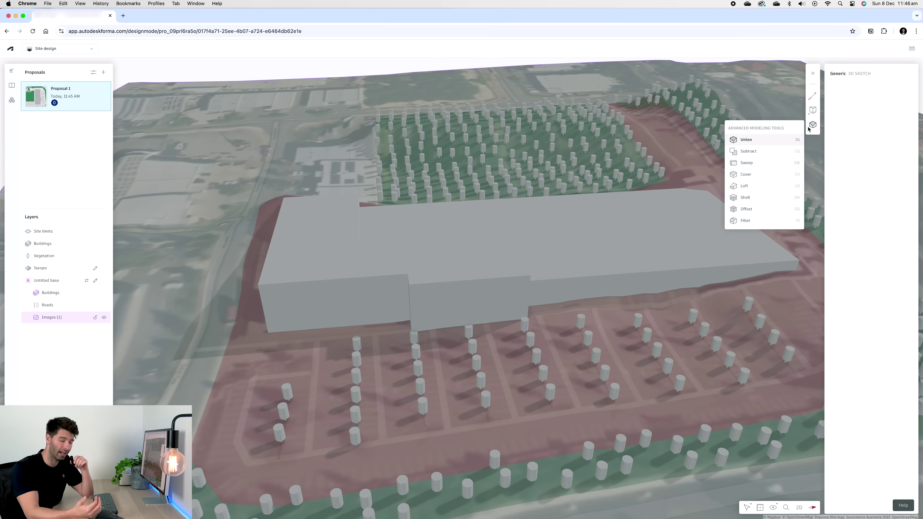
pyautogui.moveTo(814, 112)
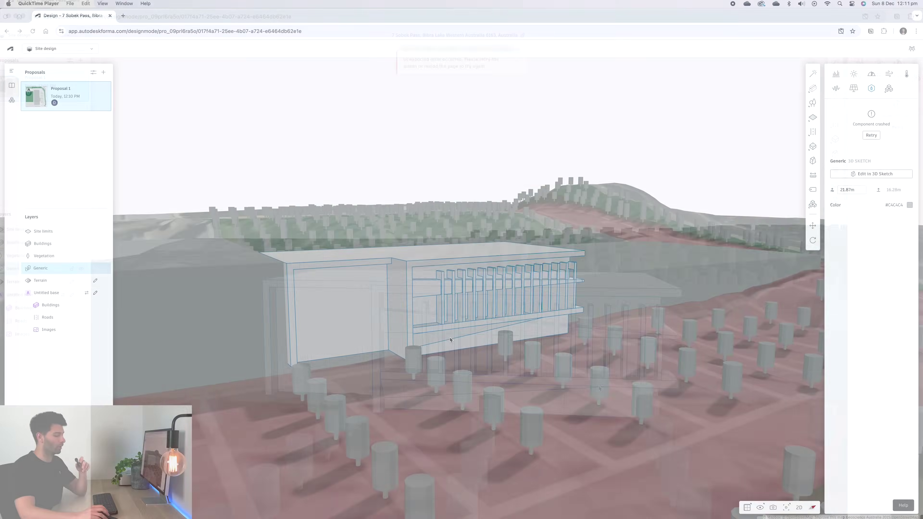
# Step: Examine the 3D-sketched entrance facade from several angles and look over the shape and modeling tools of 3D Sketch
pyautogui.moveTo(400, 346); pyautogui.dragTo(456, 343, button='right')
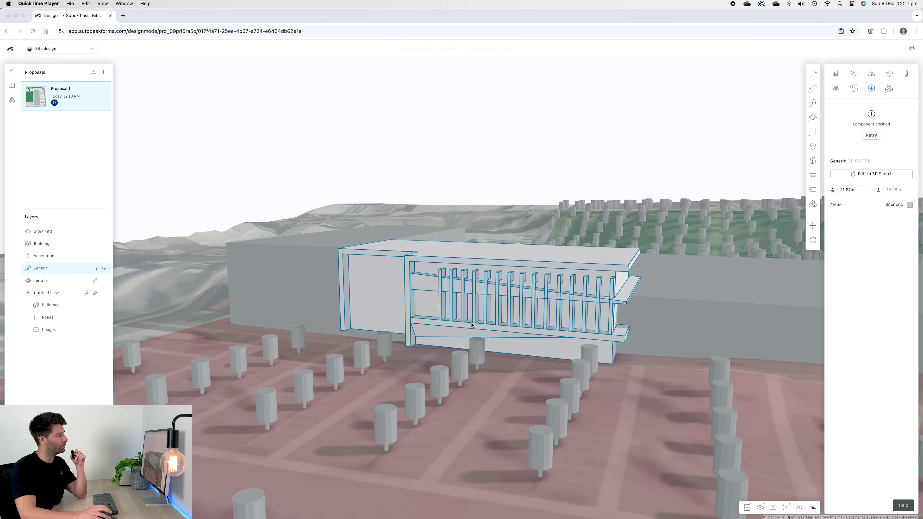
pyautogui.moveTo(493, 329); pyautogui.dragTo(513, 332, button='right')
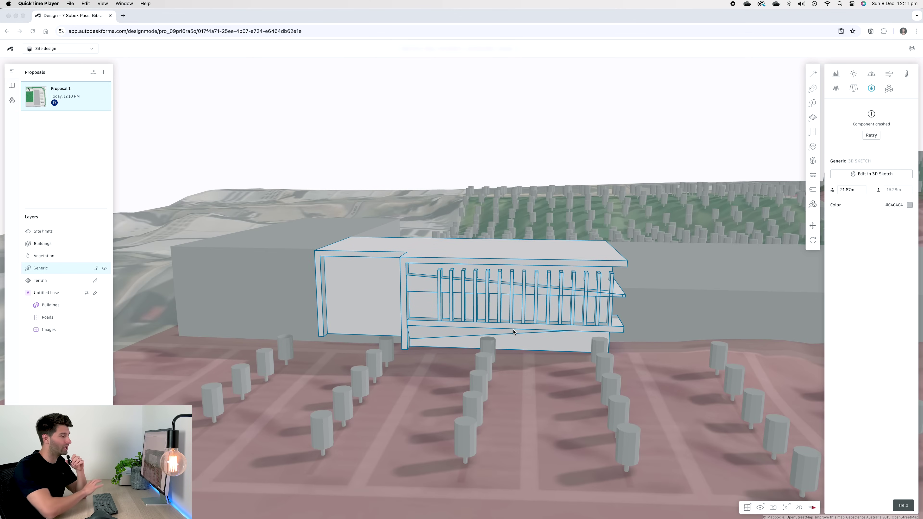
pyautogui.moveTo(419, 288); pyautogui.dragTo(598, 288, button='right')
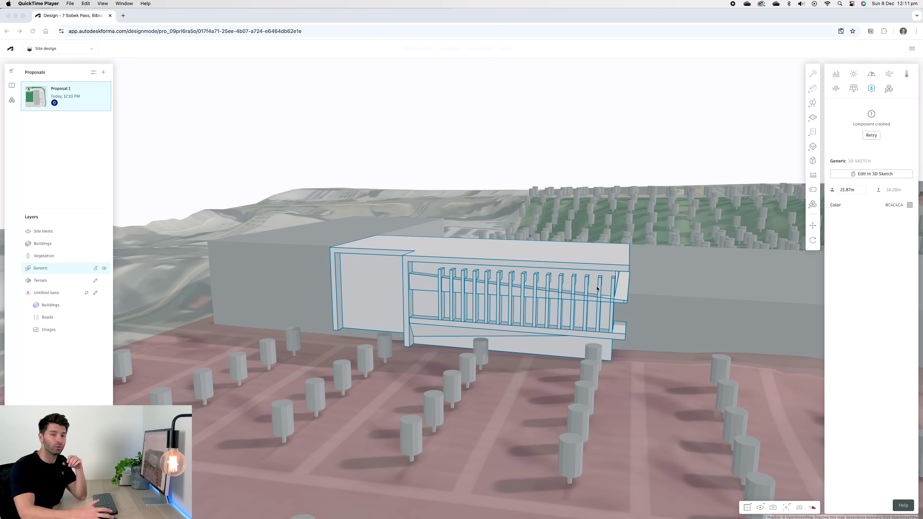
pyautogui.click(812, 148)
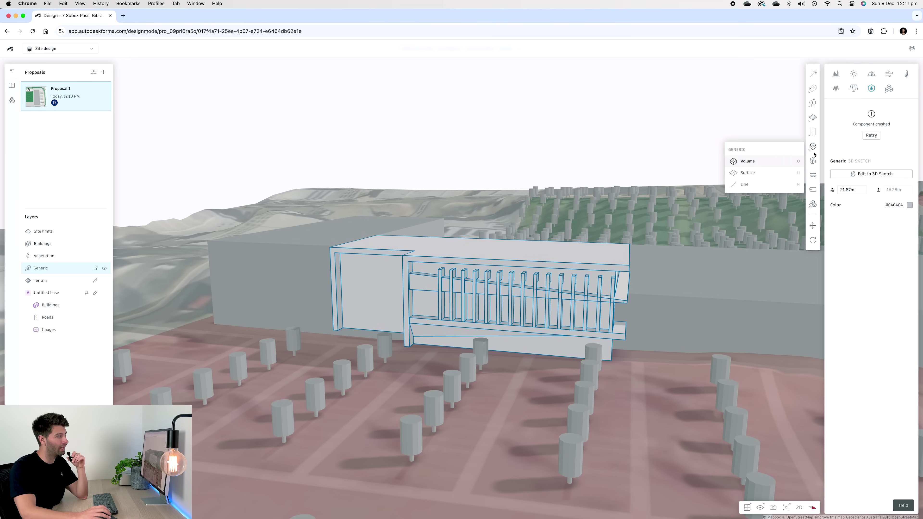
pyautogui.moveTo(813, 97)
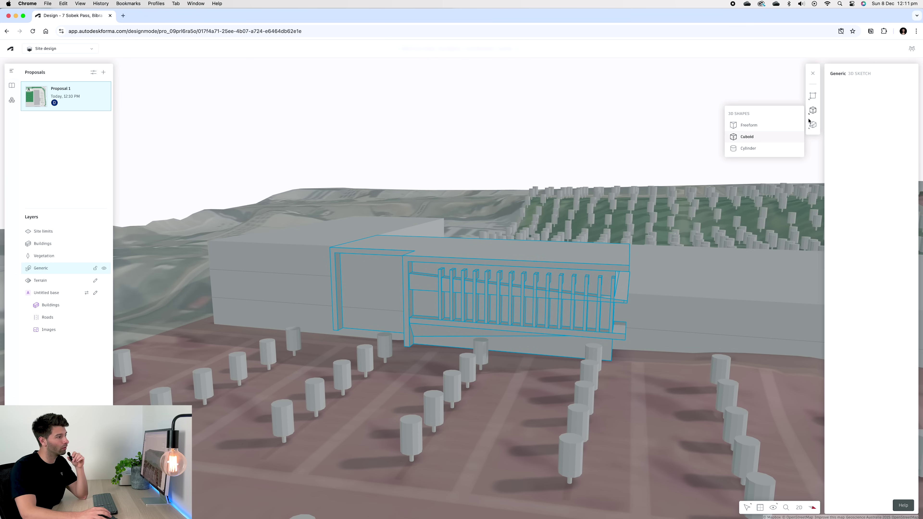
pyautogui.moveTo(812, 125)
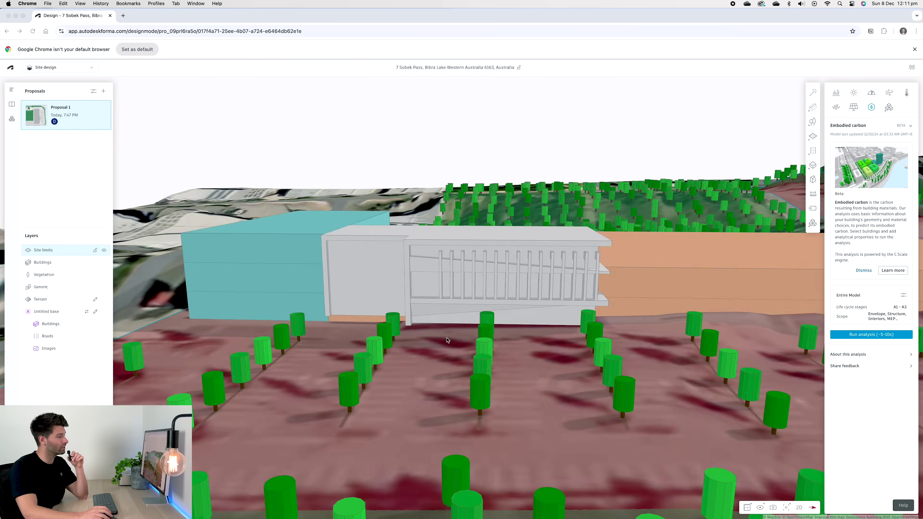
pyautogui.moveTo(447, 340); pyautogui.dragTo(412, 330)
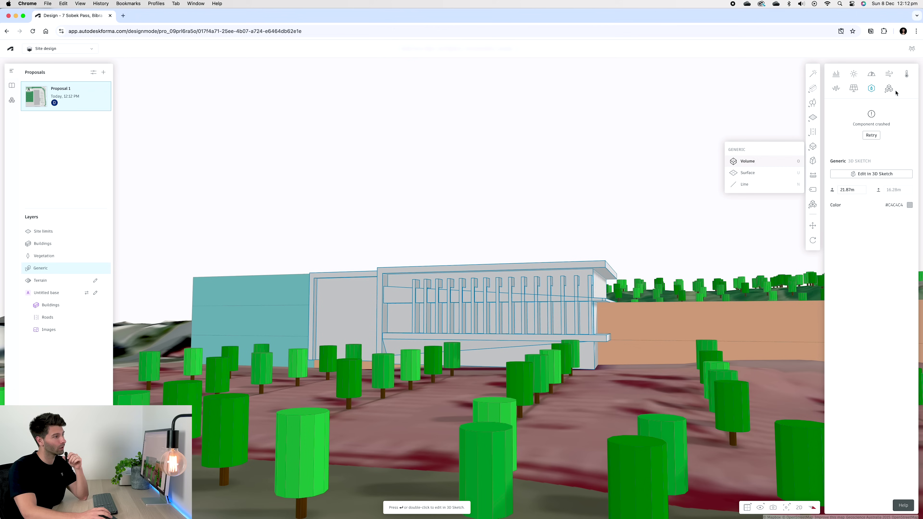
# Step: Add the EvolveLAB Veras extension from the Autodesk App Store, accept its terms, and close the store
pyautogui.click(889, 88)
pyautogui.click(860, 106)
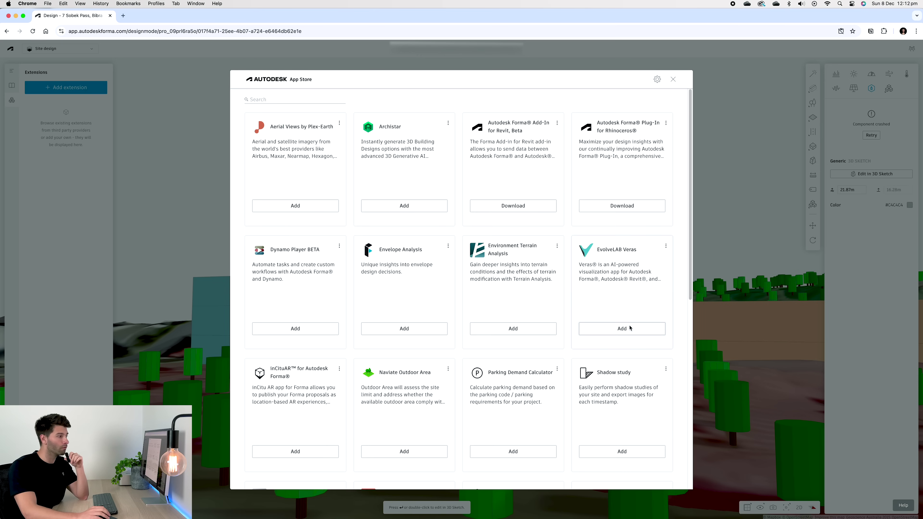
pyautogui.click(629, 328)
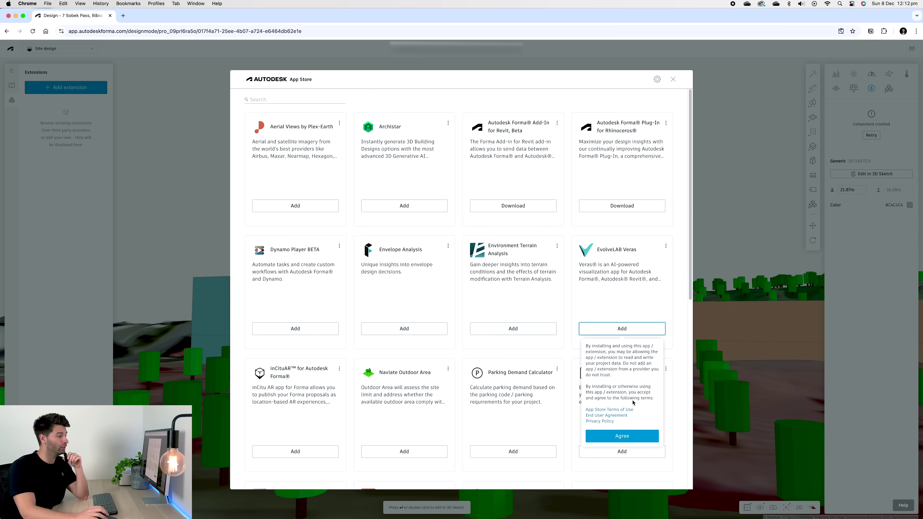
pyautogui.click(629, 438)
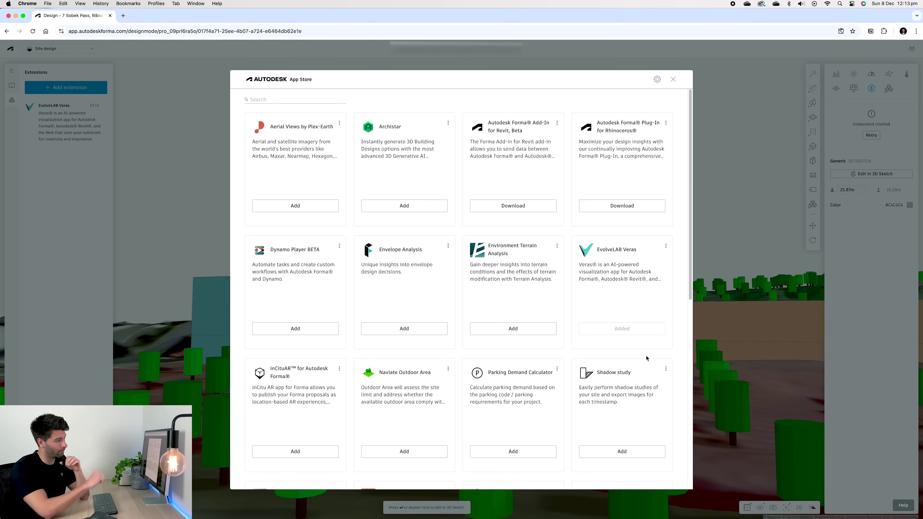
pyautogui.click(673, 79)
pyautogui.moveTo(886, 96)
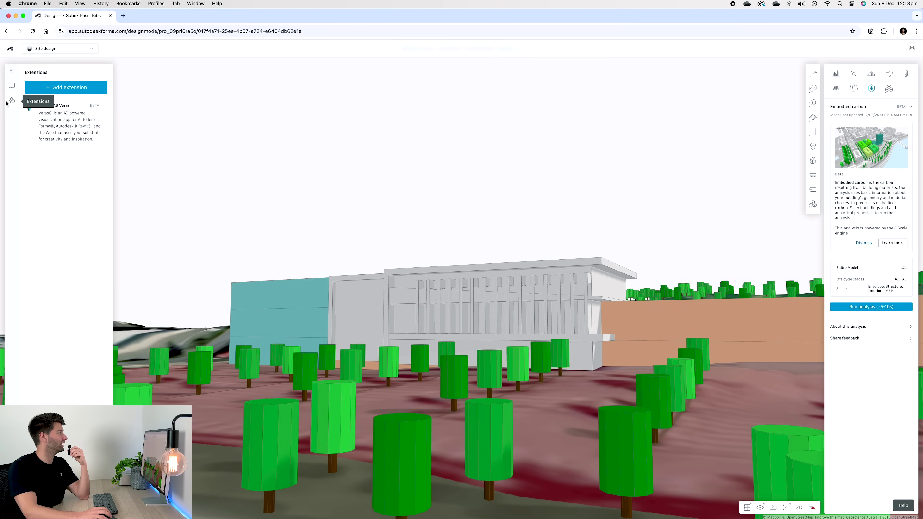
pyautogui.click(72, 121)
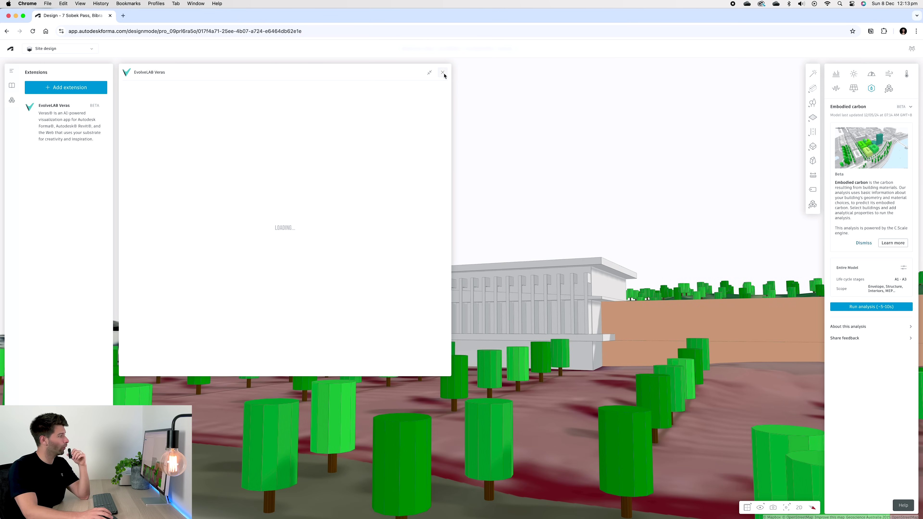
pyautogui.click(451, 332)
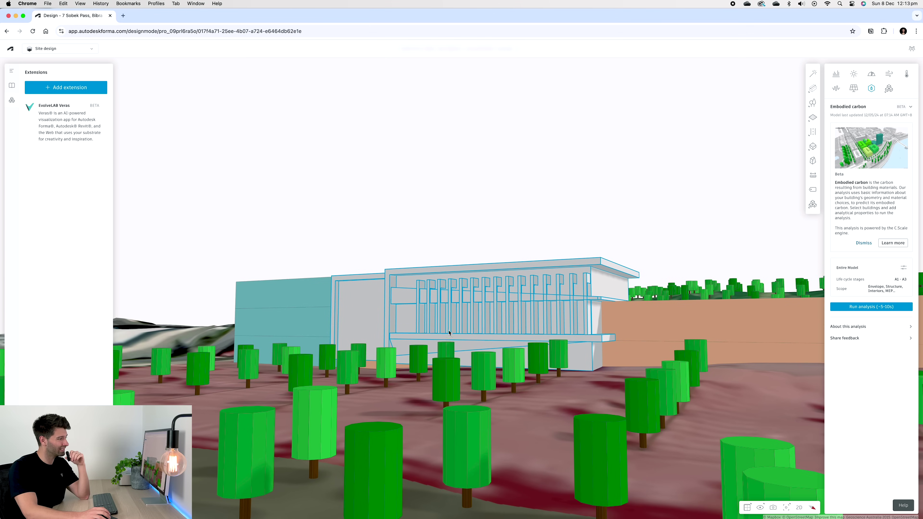
# Step: Frame a low-angle view of the sketched facade behind the trees and clear the tree selection
pyautogui.rightClick(450, 331)
pyautogui.click(442, 359)
pyautogui.rightClick(443, 360)
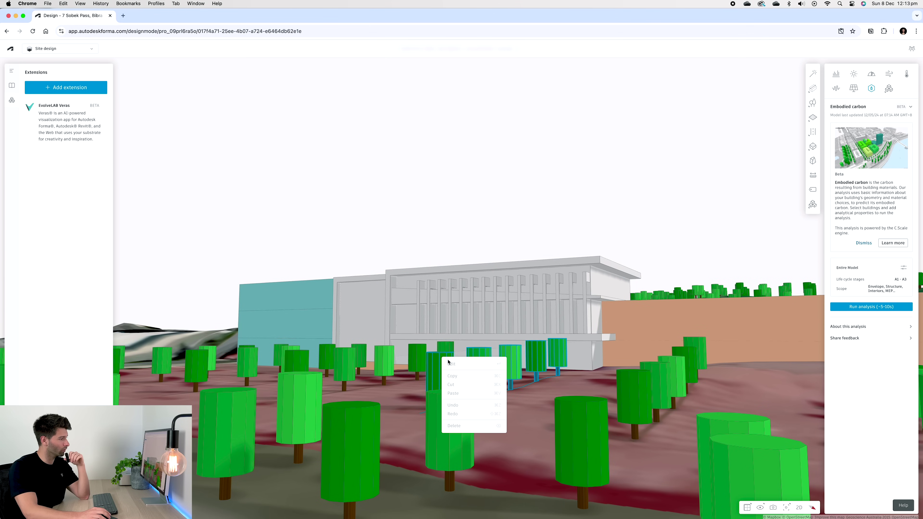
pyautogui.scroll(3, 477, 367)
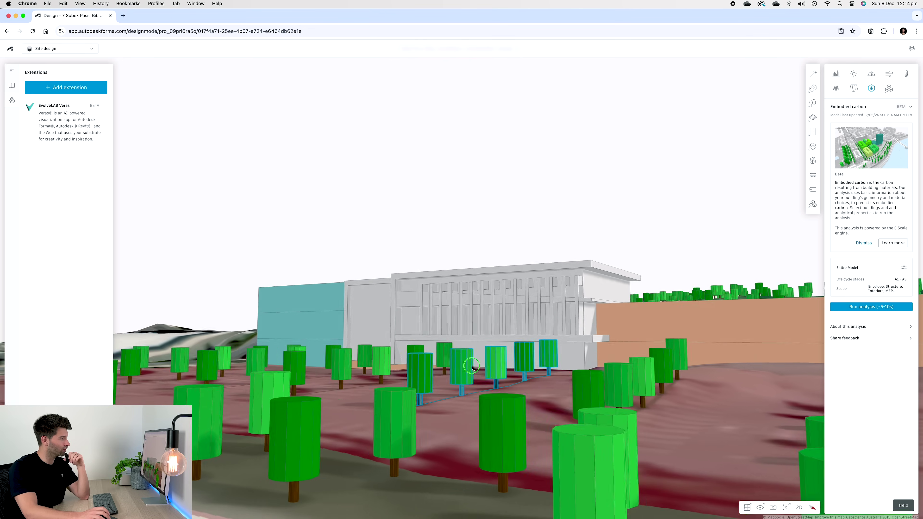
pyautogui.rightClick(476, 367)
pyautogui.click(492, 259)
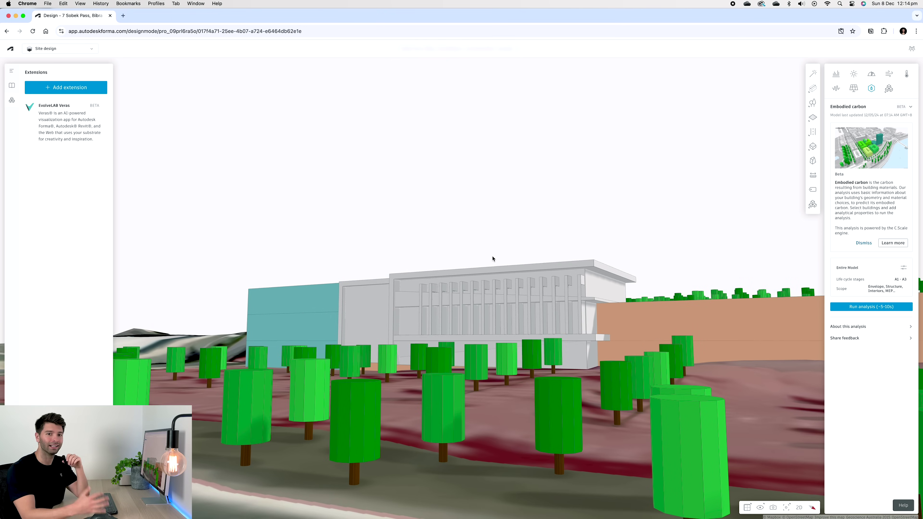
# Step: Open EvolveLAB Veras, browse its render style presets, and choose Forest Rain Realistic
pyautogui.click(63, 119)
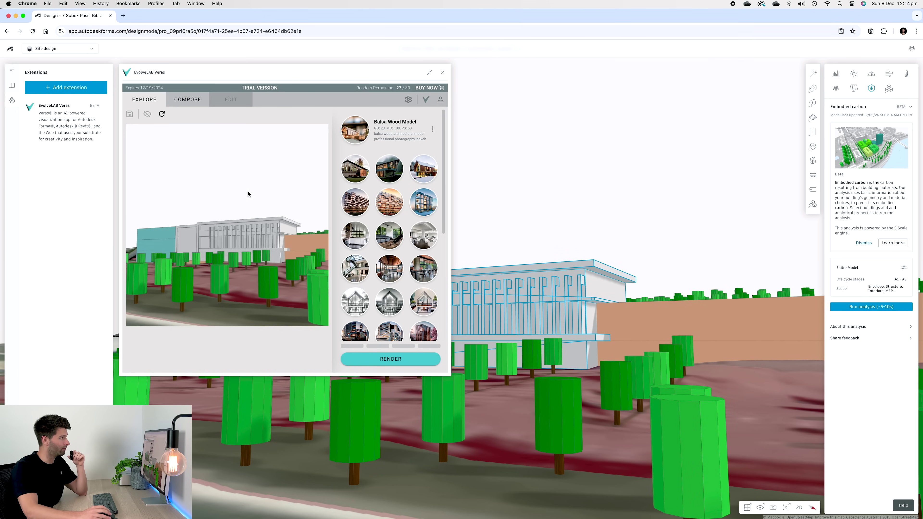
pyautogui.moveTo(444, 191); pyautogui.dragTo(447, 310)
pyautogui.scroll(10, 407, 173)
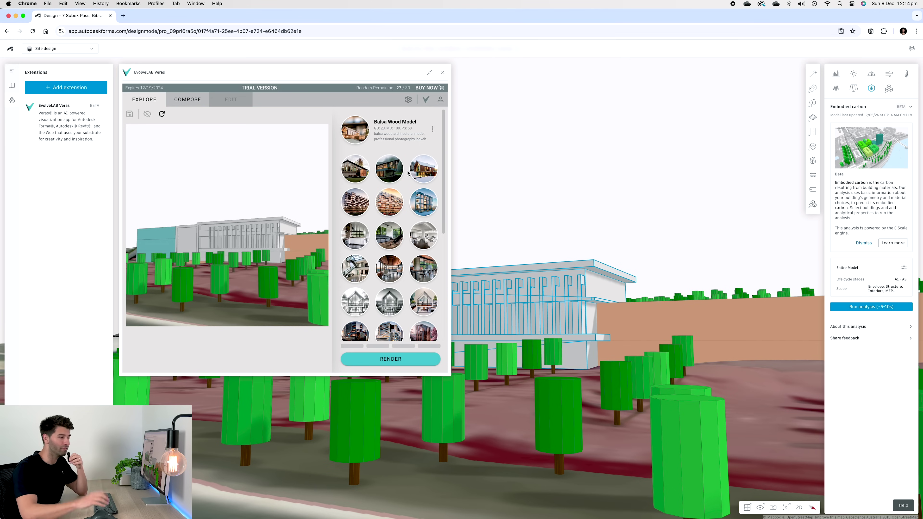
pyautogui.click(390, 172)
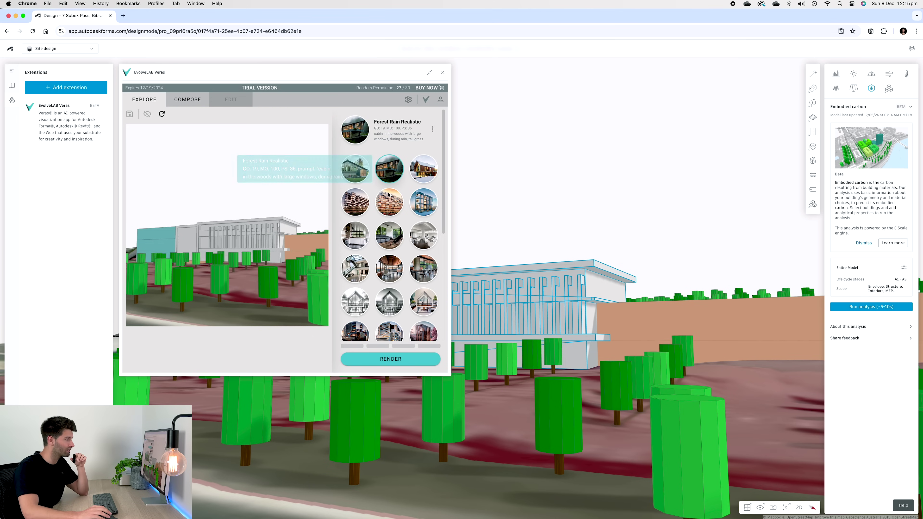
# Step: Look through the remaining Veras style presets, choose Balsa Wood Model, and render the facade view with it
pyautogui.scroll(-1, 400, 218)
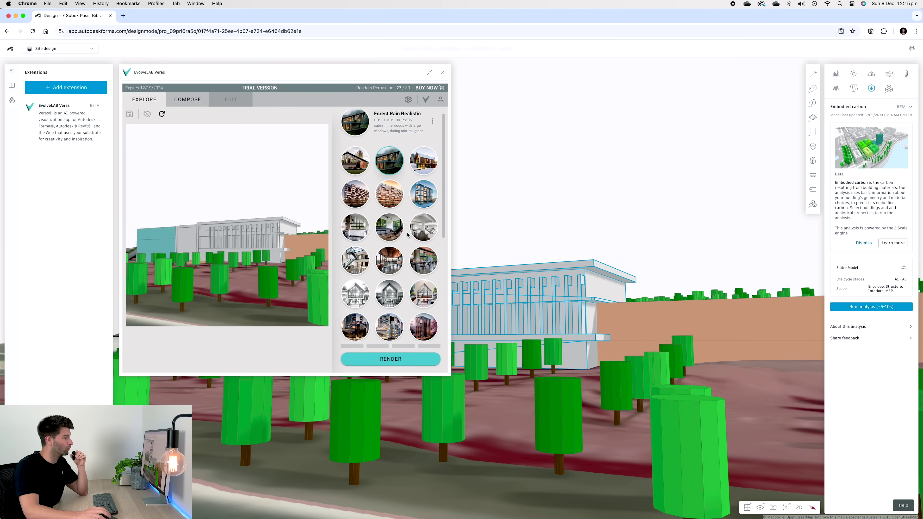
pyautogui.scroll(-10, 407, 235)
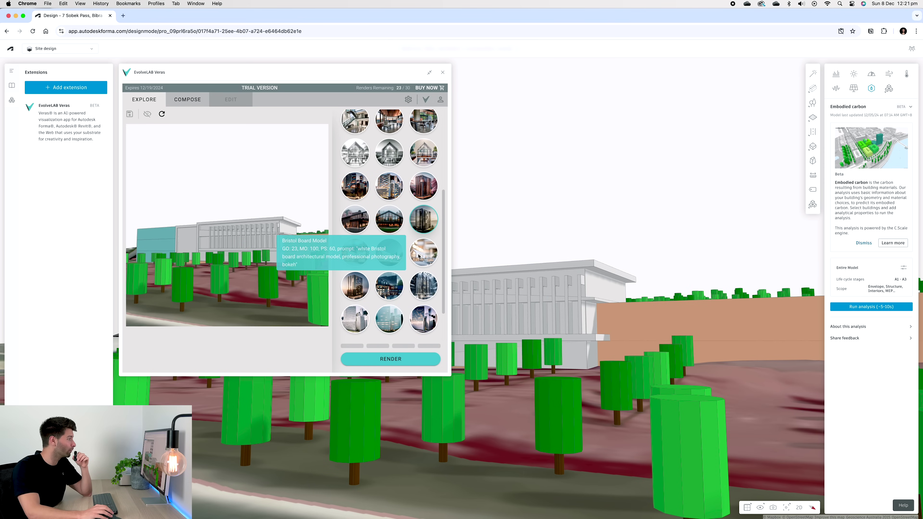
pyautogui.scroll(-4, 389, 277)
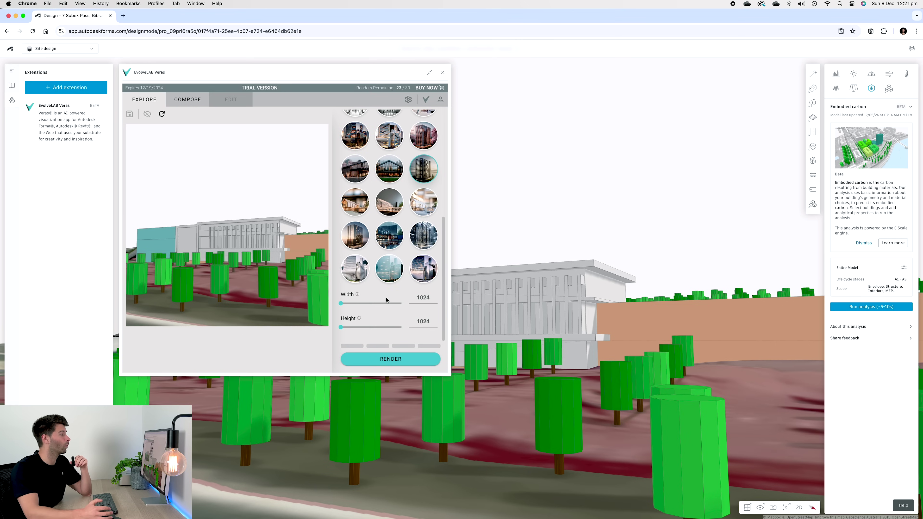
pyautogui.click(355, 207)
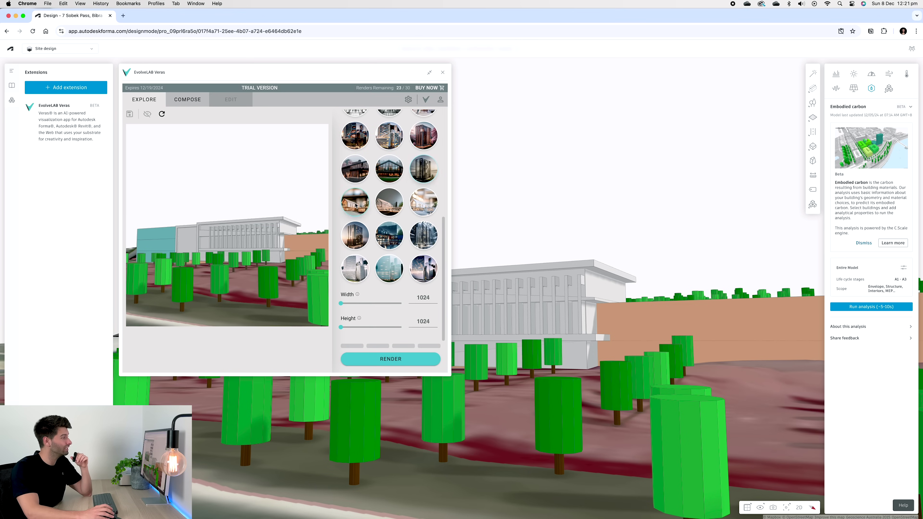
pyautogui.click(391, 359)
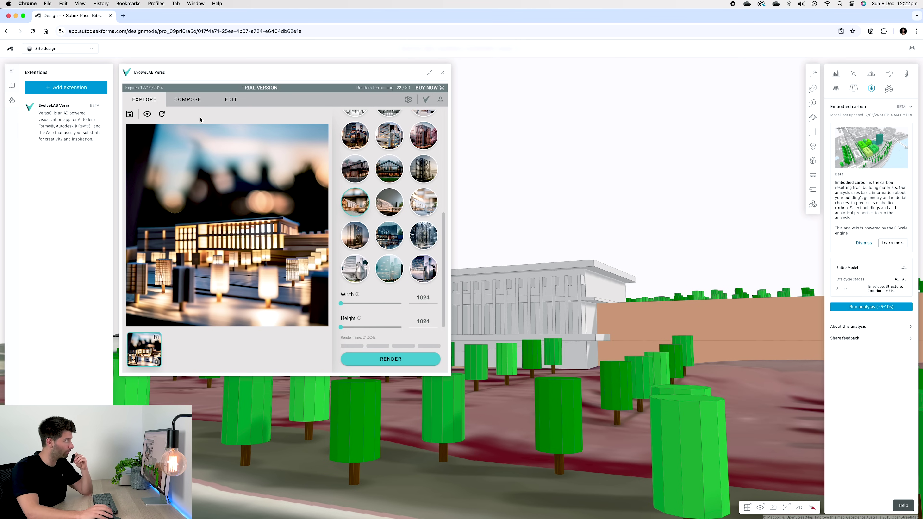
# Step: Review the compose settings for the render, then outline the sky above the building's roofline as the region to edit
pyautogui.click(187, 100)
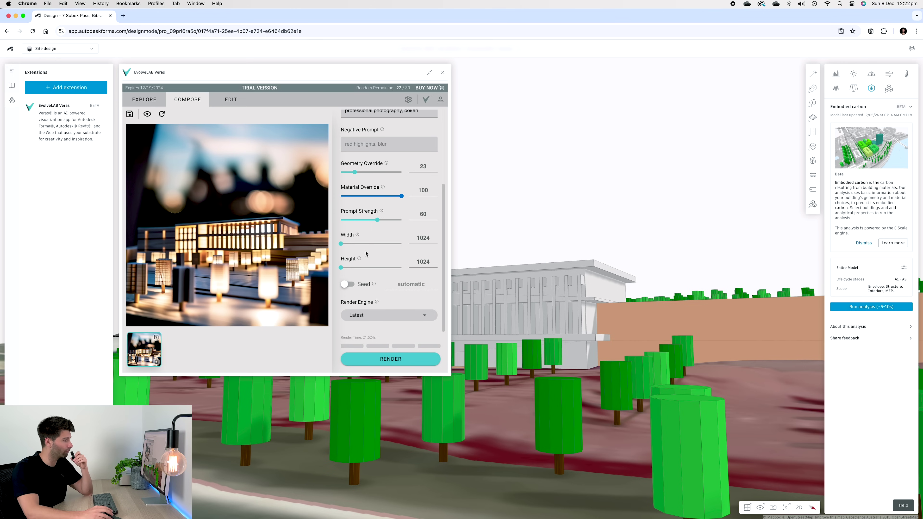
pyautogui.scroll(3, 365, 253)
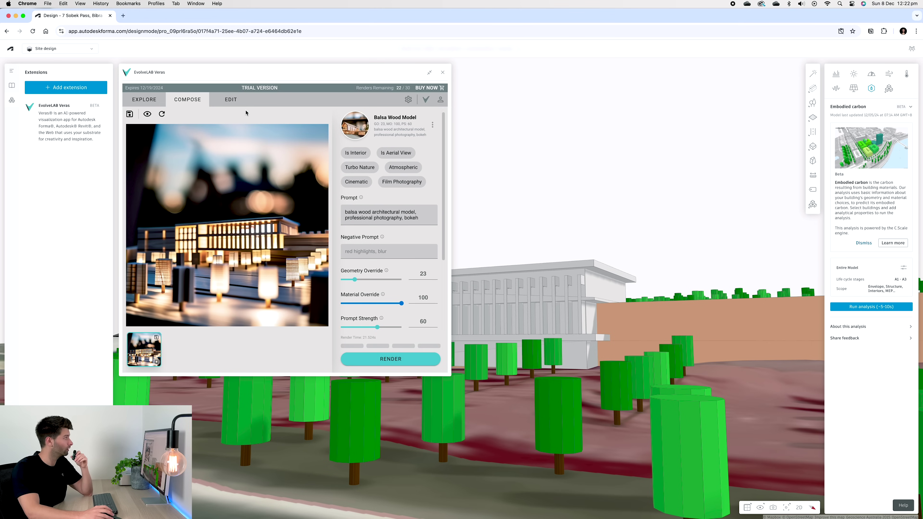
pyautogui.click(232, 100)
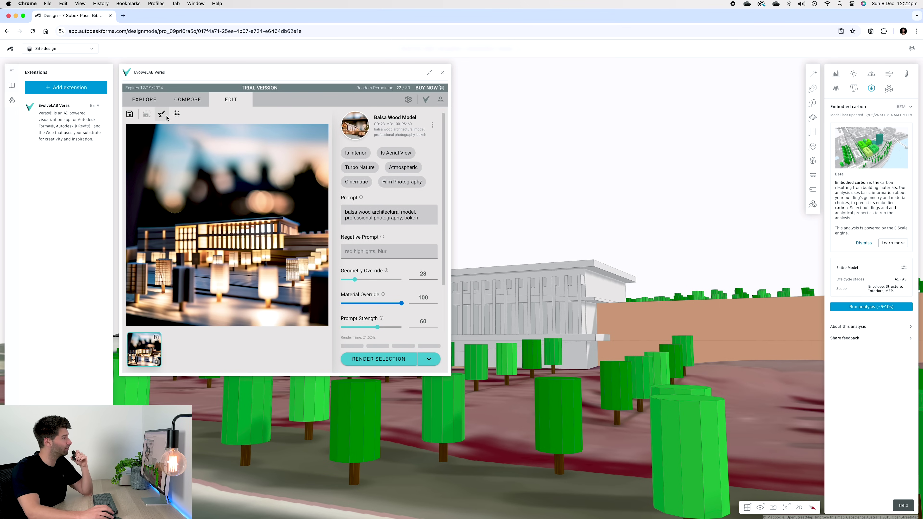
pyautogui.click(162, 114)
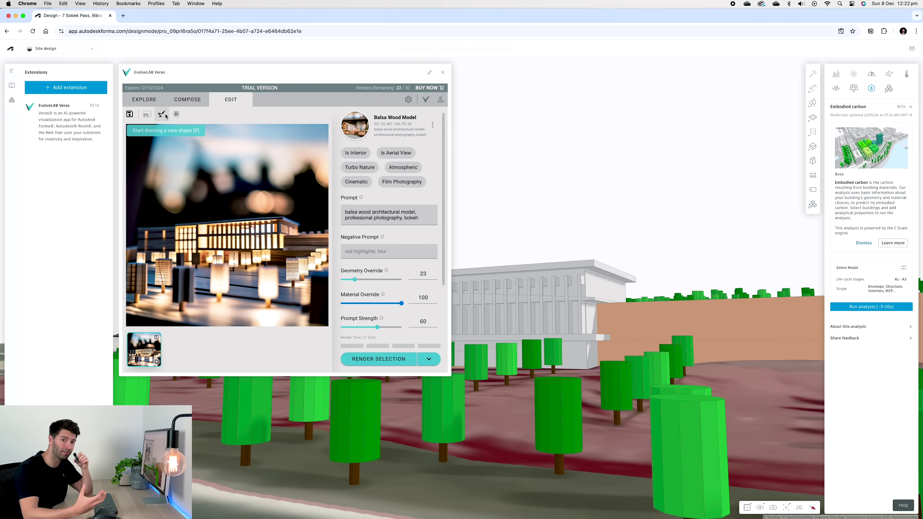
pyautogui.click(165, 115)
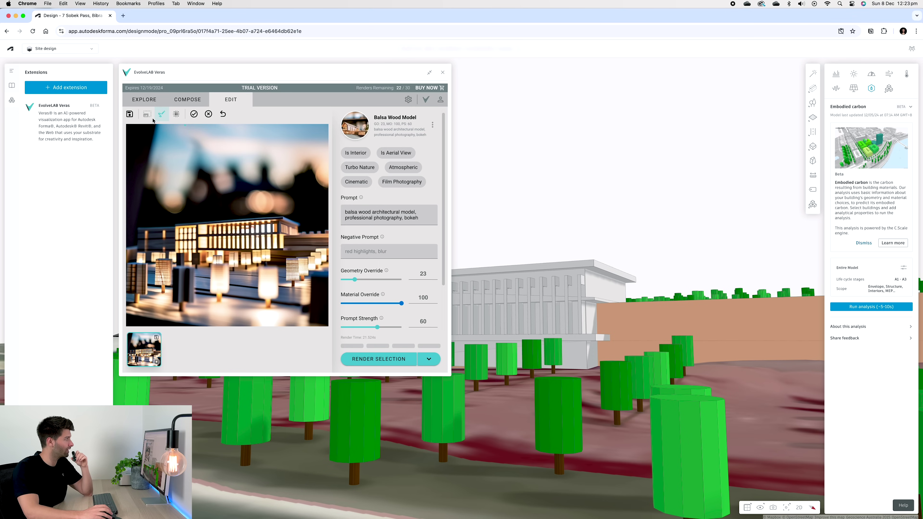
pyautogui.click(128, 249)
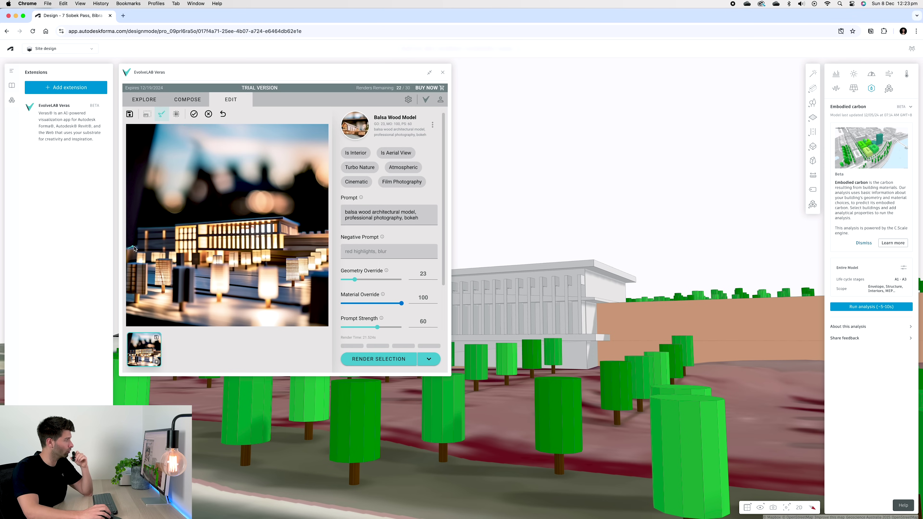
pyautogui.click(138, 228)
pyautogui.click(145, 229)
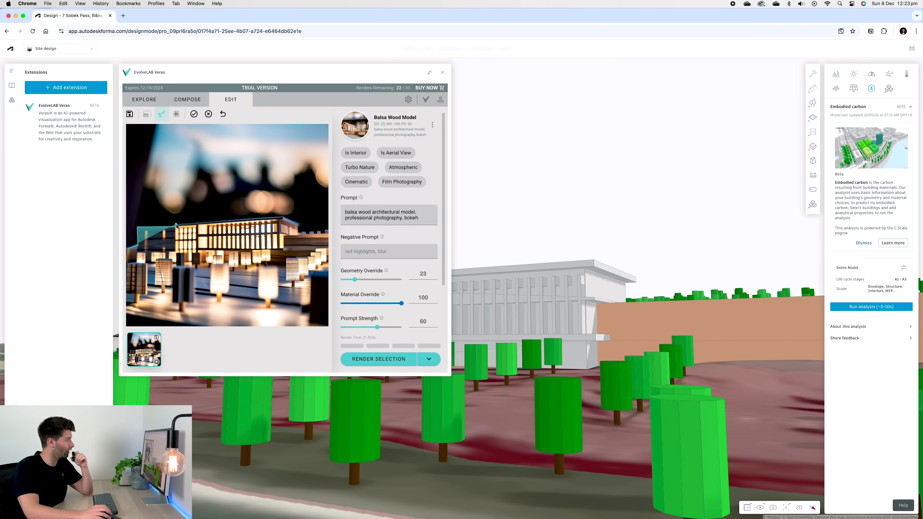
pyautogui.click(176, 223)
pyautogui.doubleClick(283, 218)
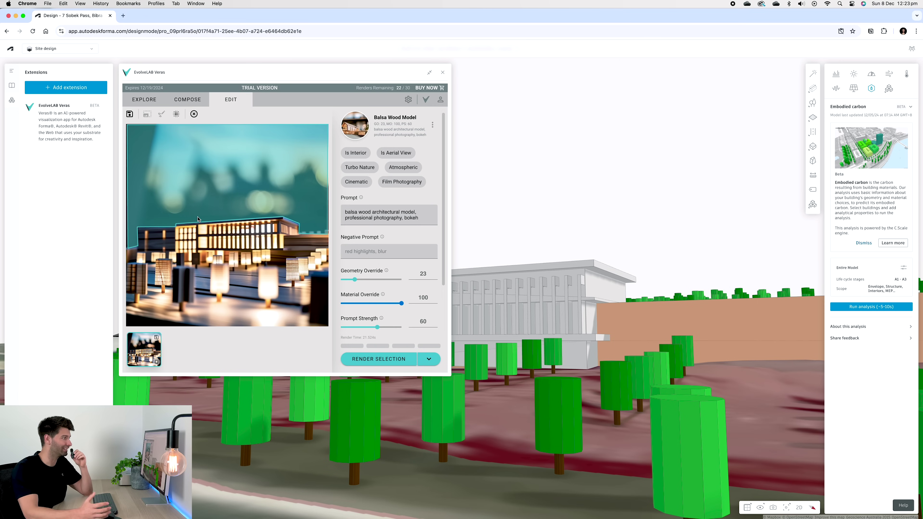
# Step: Render the sky selection with the prompt "fairy light sky, dark and moody, professional photography, bokeh" and bring up the new render
pyautogui.tripleClick(410, 218)
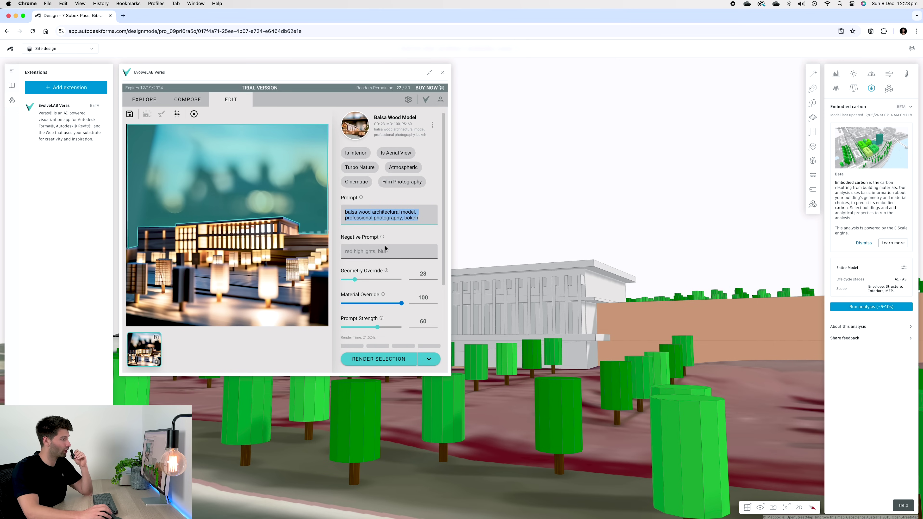
pyautogui.write('fairy light sky, dark and moody, professional photography, bokeh')
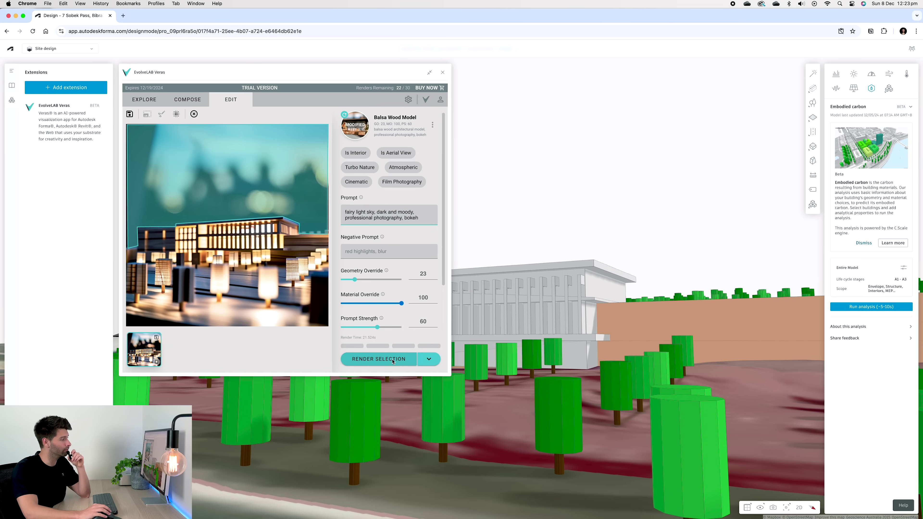
pyautogui.click(392, 359)
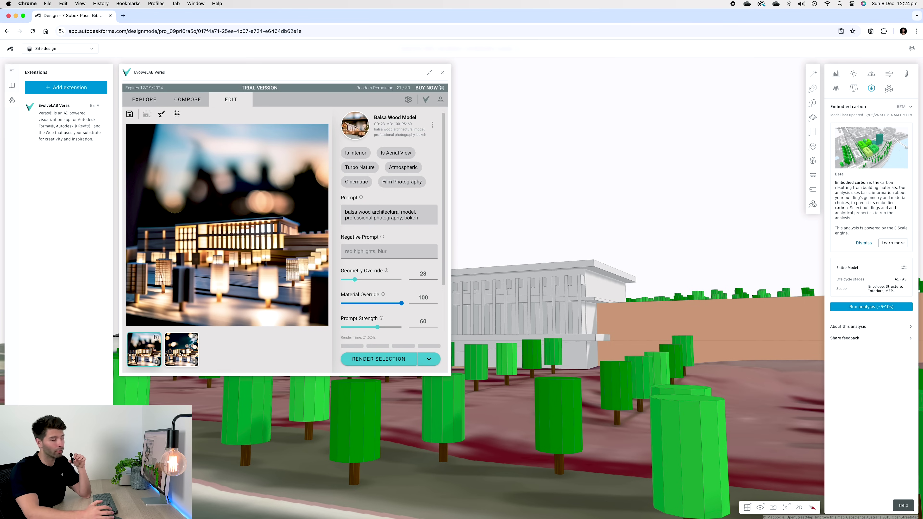
pyautogui.click(181, 352)
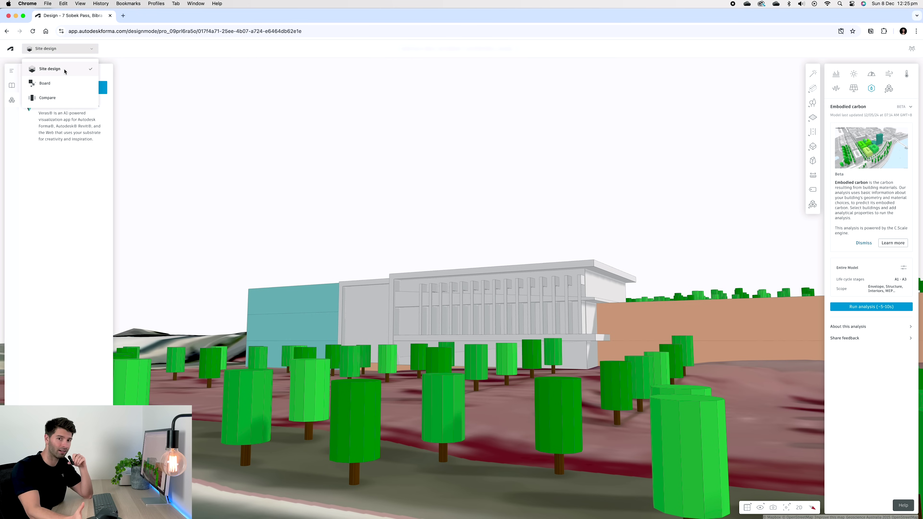
# Step: Switch to the project Board and delete its whole Introduction Frame
pyautogui.click(61, 87)
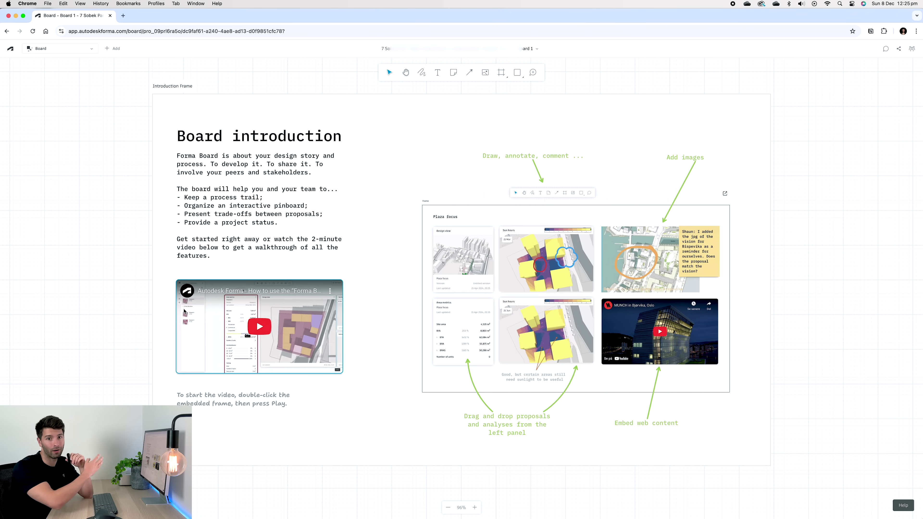
pyautogui.keyDown('ctrl'); pyautogui.scroll(-5, 217, 203); pyautogui.keyUp('ctrl')
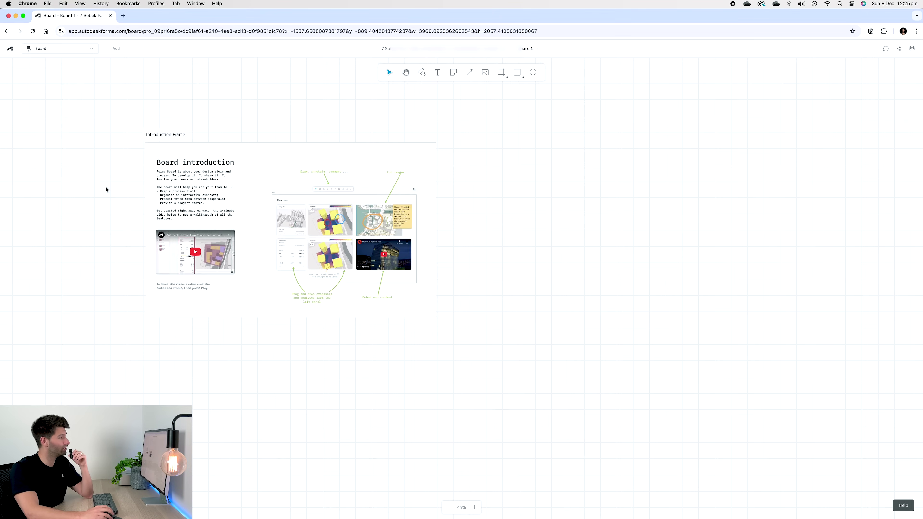
pyautogui.keyDown('ctrl'); pyautogui.scroll(-10, 217, 204); pyautogui.keyUp('ctrl')
pyautogui.keyDown('ctrl'); pyautogui.scroll(5, 218, 204); pyautogui.keyUp('ctrl')
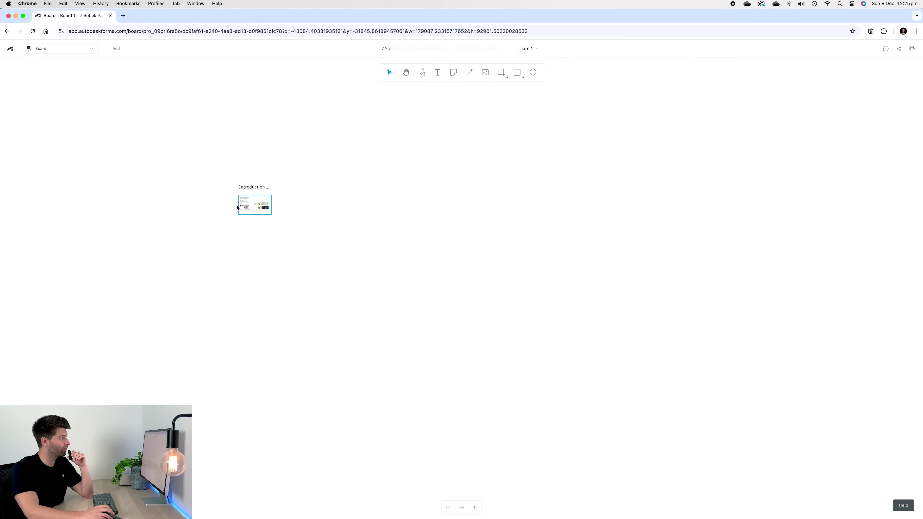
pyautogui.keyDown('ctrl'); pyautogui.scroll(2, 220, 203); pyautogui.keyUp('ctrl')
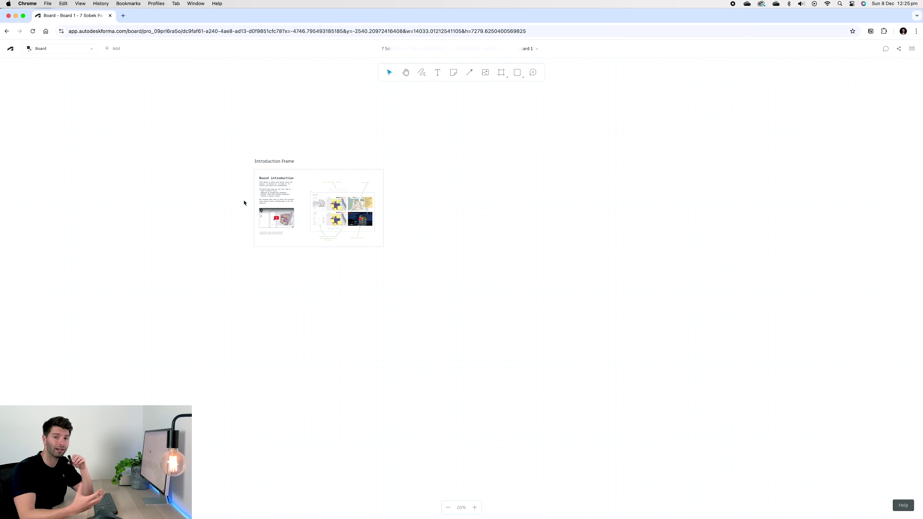
pyautogui.keyDown('ctrl'); pyautogui.scroll(5, 243, 203); pyautogui.keyUp('ctrl')
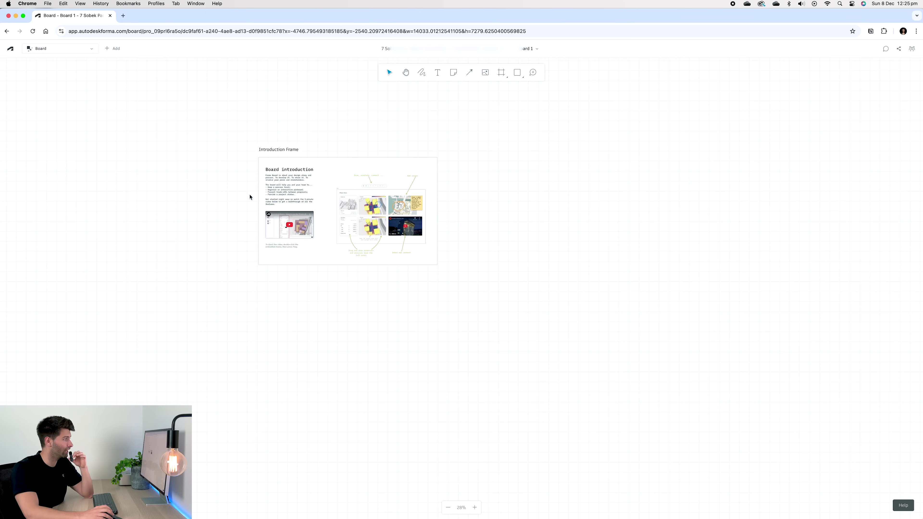
pyautogui.moveTo(601, 369); pyautogui.dragTo(159, 95)
pyautogui.press('BackSpace')
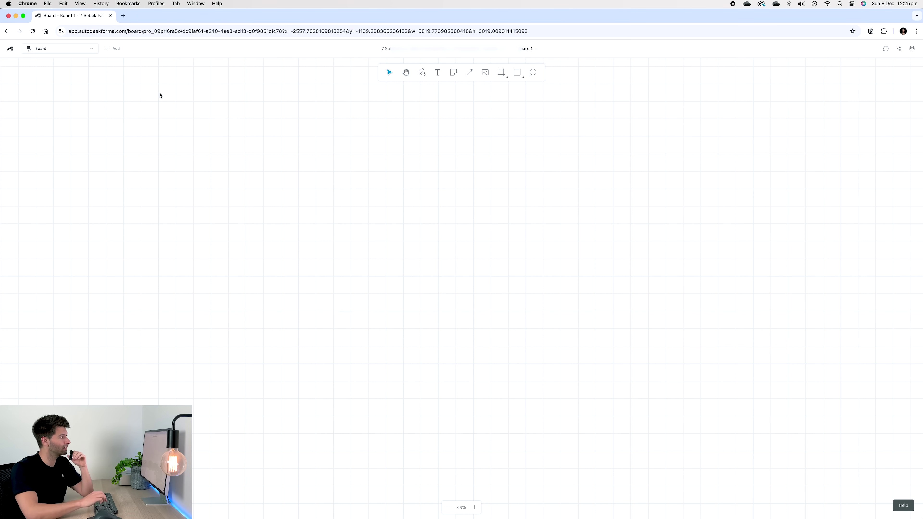
pyautogui.keyDown('ctrl'); pyautogui.scroll(-4, 336, 167); pyautogui.keyUp('ctrl')
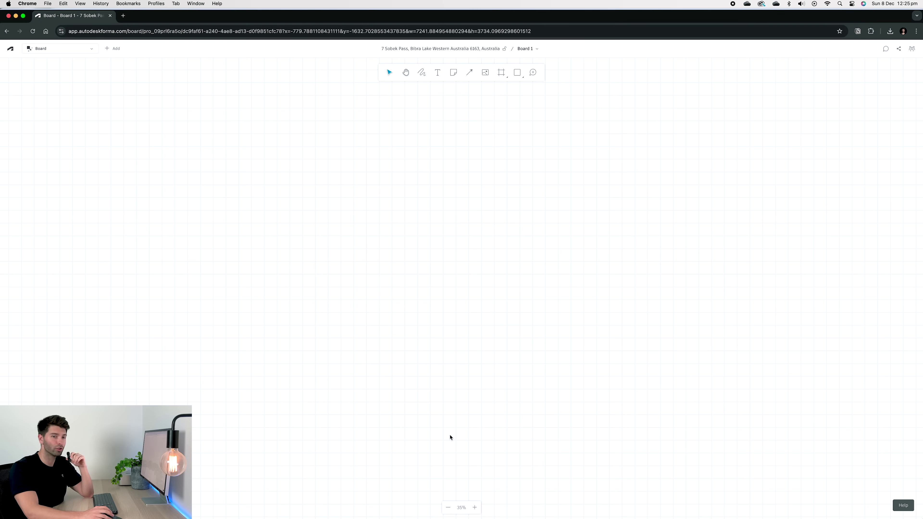
# Step: Place Proposal 1's Area metrics and Design view snapshots side by side on the empty board
pyautogui.click(115, 48)
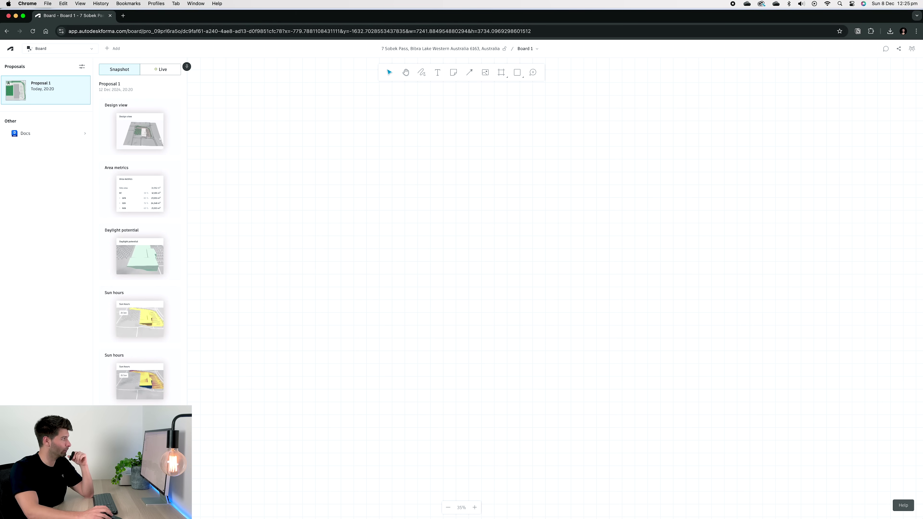
pyautogui.moveTo(140, 195); pyautogui.dragTo(407, 206)
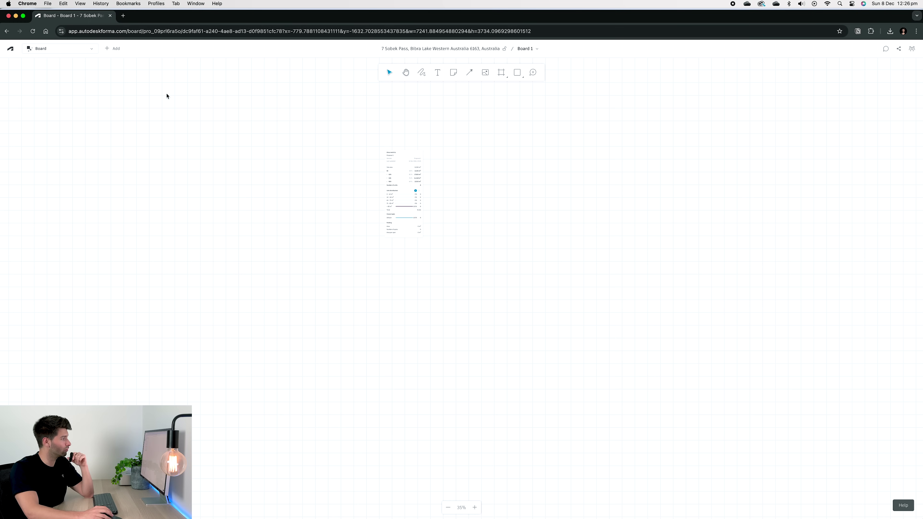
pyautogui.click(115, 51)
pyautogui.moveTo(144, 136); pyautogui.dragTo(411, 269)
# Step: Select the Design view card and check which camera angles are available for it
pyautogui.click(311, 177)
pyautogui.scroll(5, 331, 191)
pyautogui.scroll(3, 413, 185)
pyautogui.scroll(2, 399, 175)
pyautogui.click(342, 162)
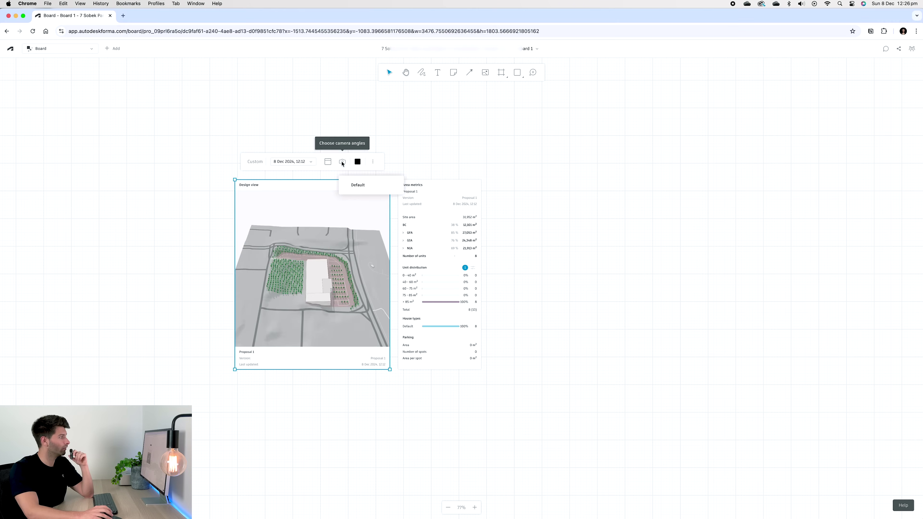
pyautogui.click(392, 136)
# Step: Return to Site design and save the current low-angle facade view as a camera position
pyautogui.click(83, 48)
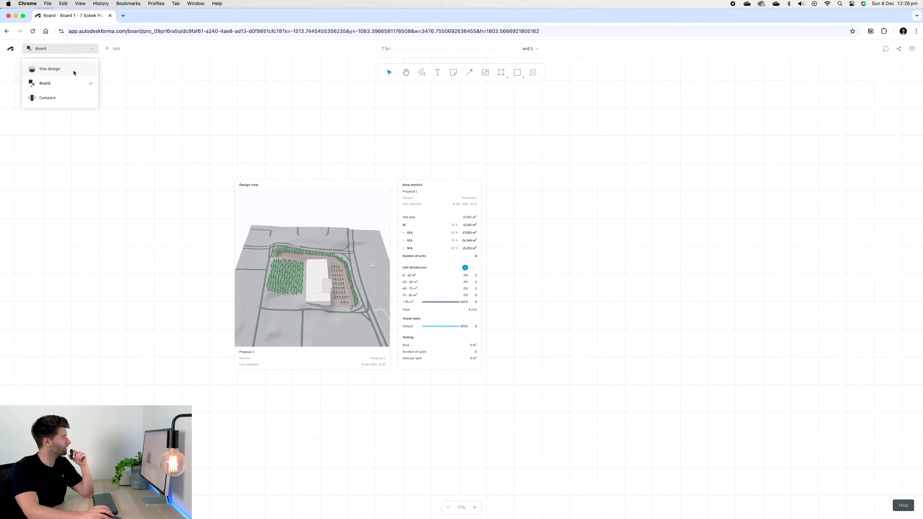
pyautogui.click(49, 69)
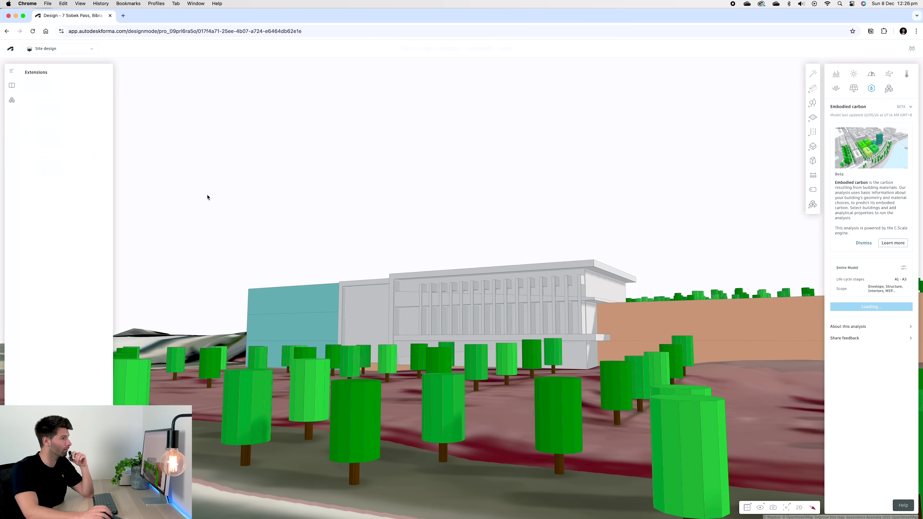
pyautogui.click(773, 507)
pyautogui.click(766, 477)
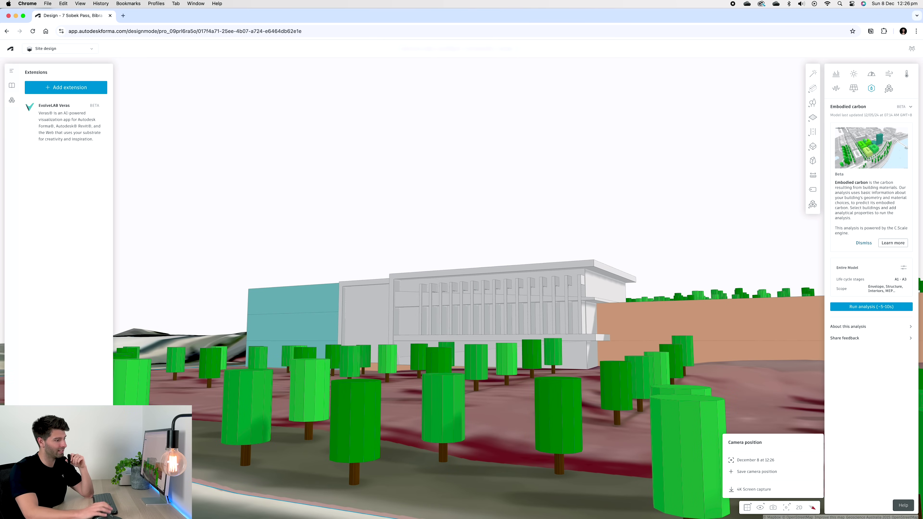
# Step: Go back to the Board and set the Design view card's camera angle to December 8 at 12:26
pyautogui.click(86, 49)
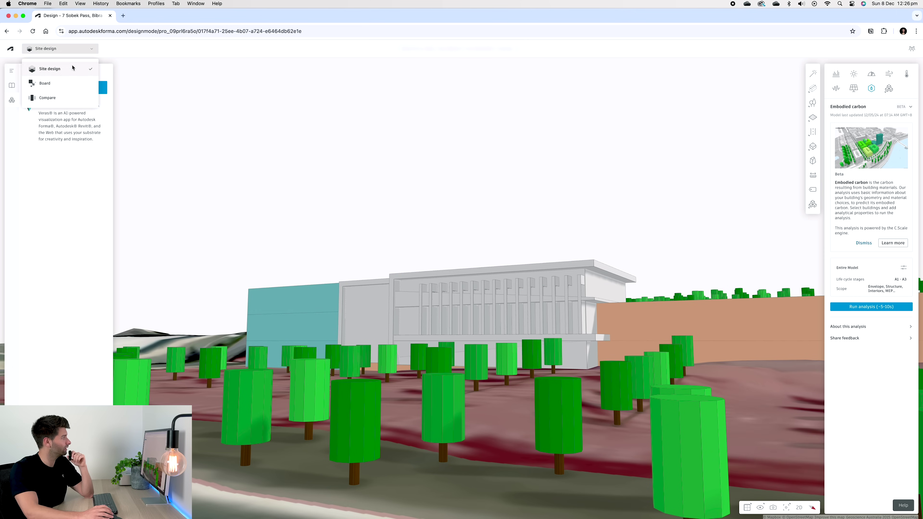
pyautogui.click(56, 83)
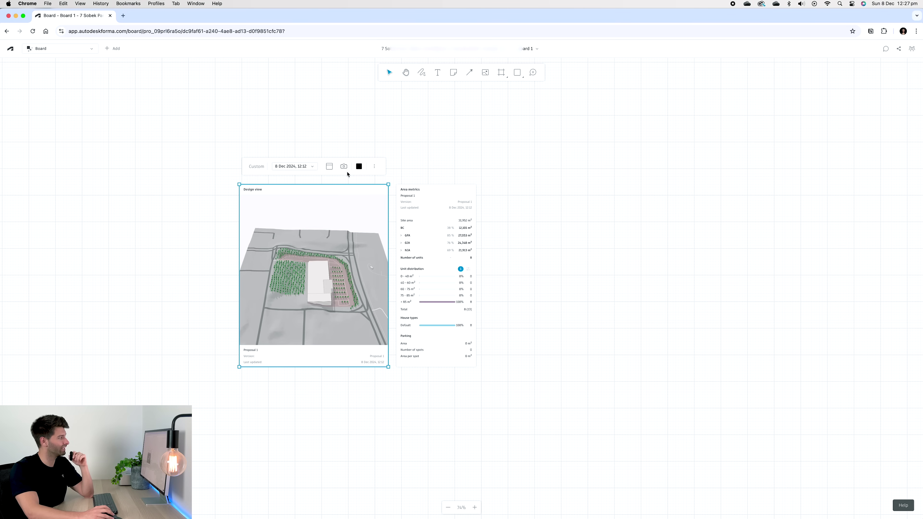
pyautogui.click(345, 168)
pyautogui.click(367, 201)
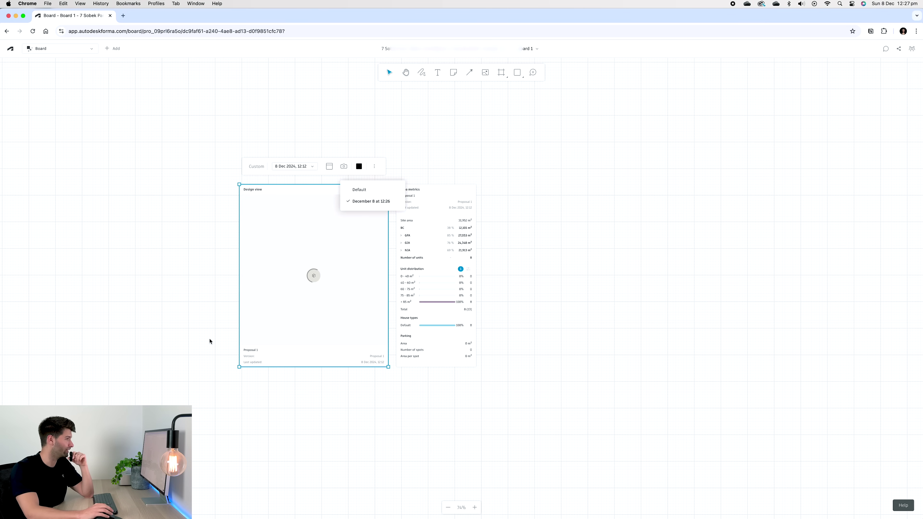
pyautogui.scroll(2, 209, 341)
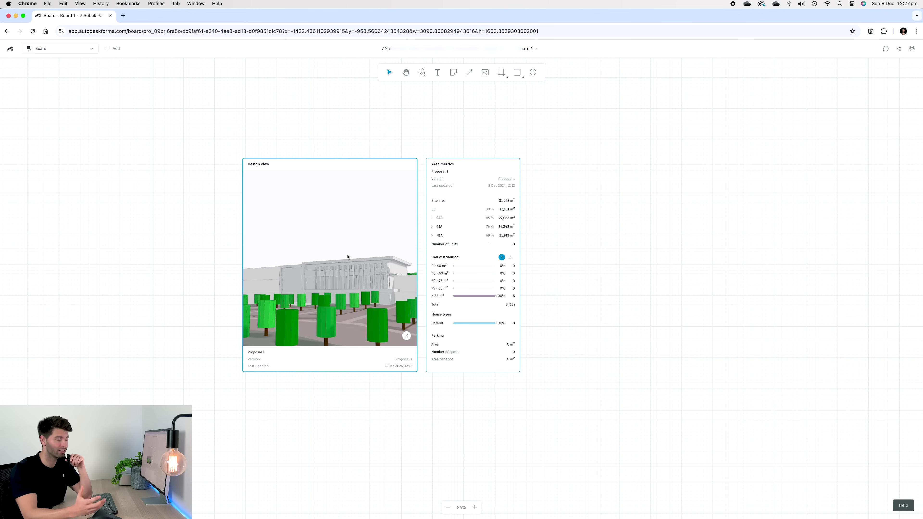
# Step: Collect the Veras render from Site design and insert its image from the Downloads folder onto the board beside the Area metrics card
pyautogui.click(58, 48)
pyautogui.click(56, 68)
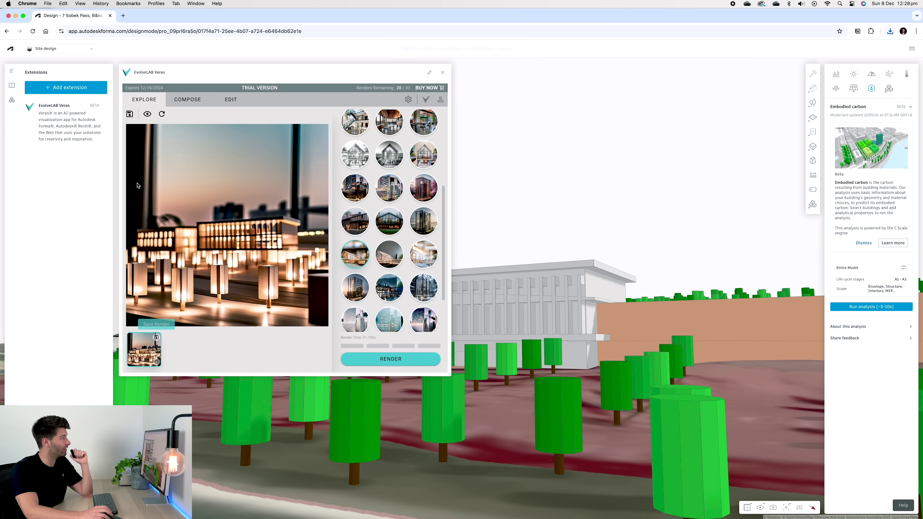
pyautogui.click(85, 50)
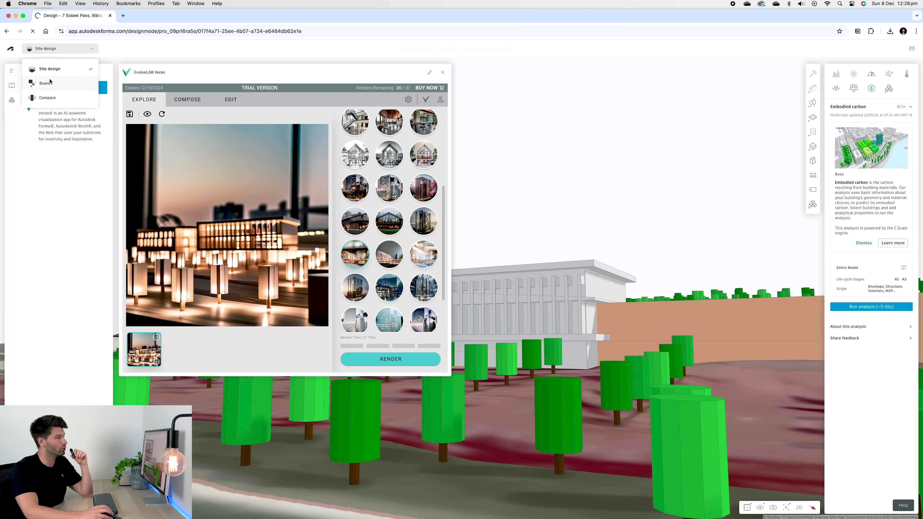
pyautogui.click(47, 82)
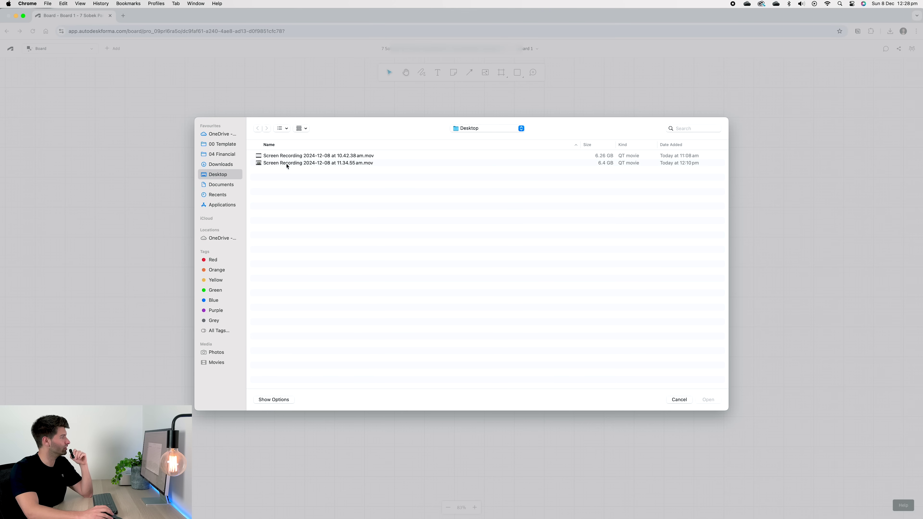
pyautogui.click(221, 164)
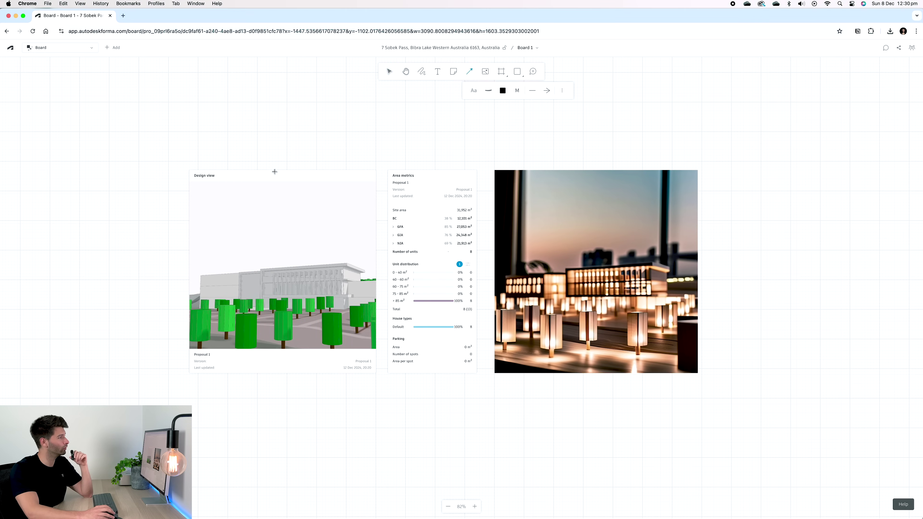
# Step: Draw a curved arrow from the Design view card to the render image, labelled "Illuminated warehouse with offices on sides"
pyautogui.moveTo(272, 165); pyautogui.dragTo(607, 161)
pyautogui.moveTo(438, 162); pyautogui.dragTo(436, 129)
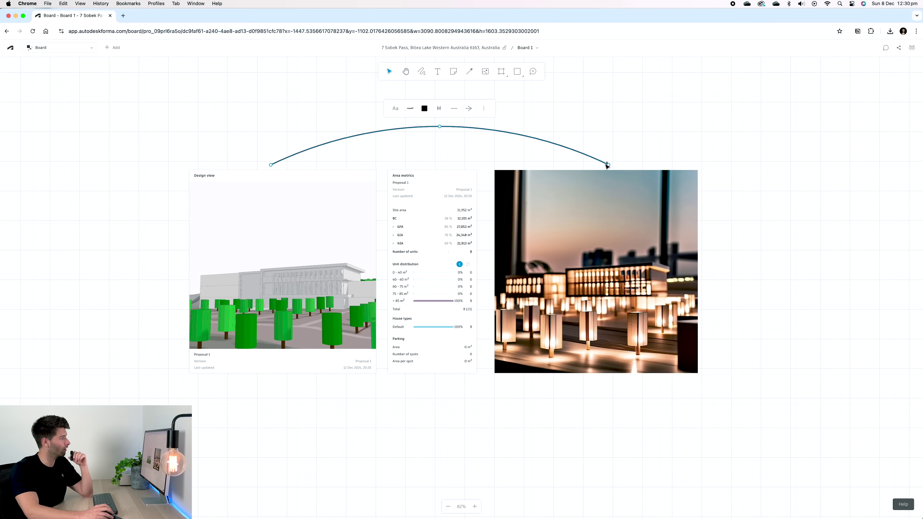
pyautogui.doubleClick(414, 109)
pyautogui.write('Illuminated warehouse with offices on sides')
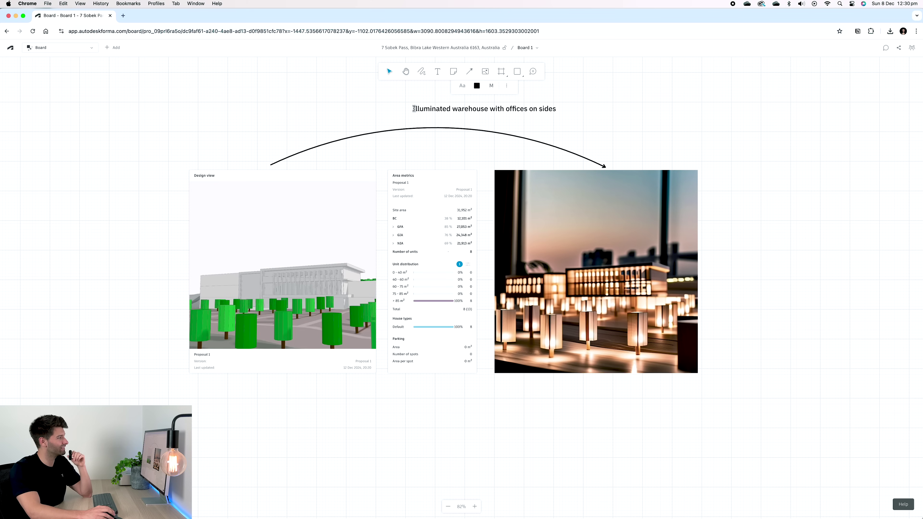
pyautogui.press('Escape')
pyautogui.moveTo(530, 116); pyautogui.dragTo(480, 116)
# Step: Add a yellow sticky note reading "Low vege at front not to cover main building!" at the render image's lower right corner
pyautogui.press('n')
pyautogui.click(699, 345)
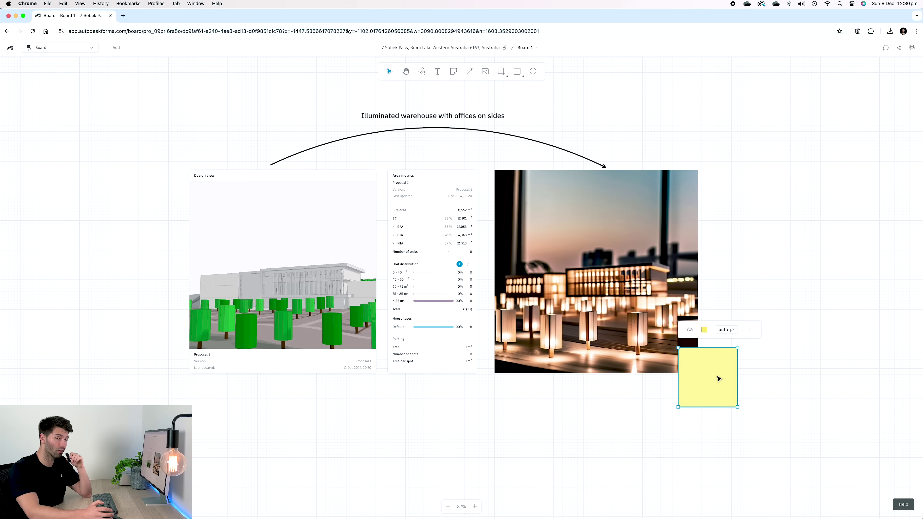
pyautogui.write('Low vege at front not to cover main building!')
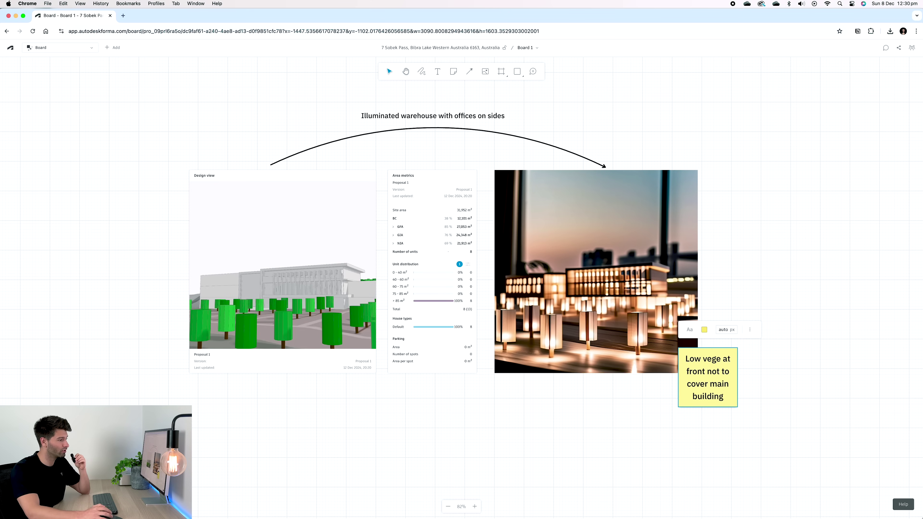
pyautogui.click(514, 450)
pyautogui.keyDown('ctrl'); pyautogui.scroll(-1, 513, 450); pyautogui.keyUp('ctrl')
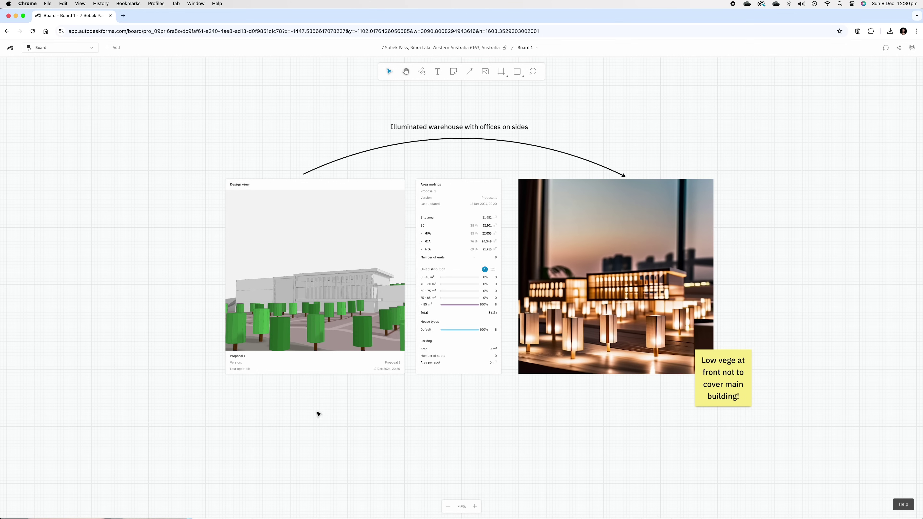
pyautogui.keyDown('ctrl'); pyautogui.scroll(-5, 318, 413); pyautogui.keyUp('ctrl')
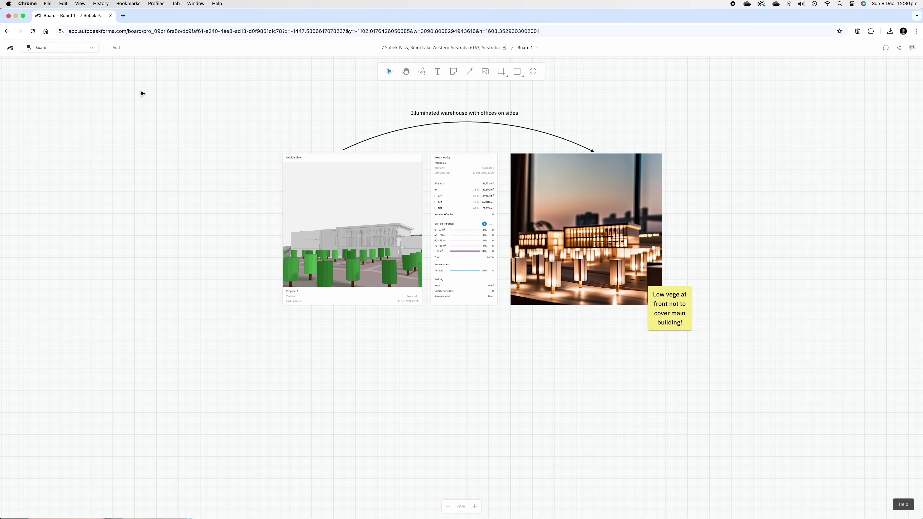
# Step: Return to Site design and review the available analyses, including daylight potential, wind, solar energy and those provided by extensions
pyautogui.click(73, 48)
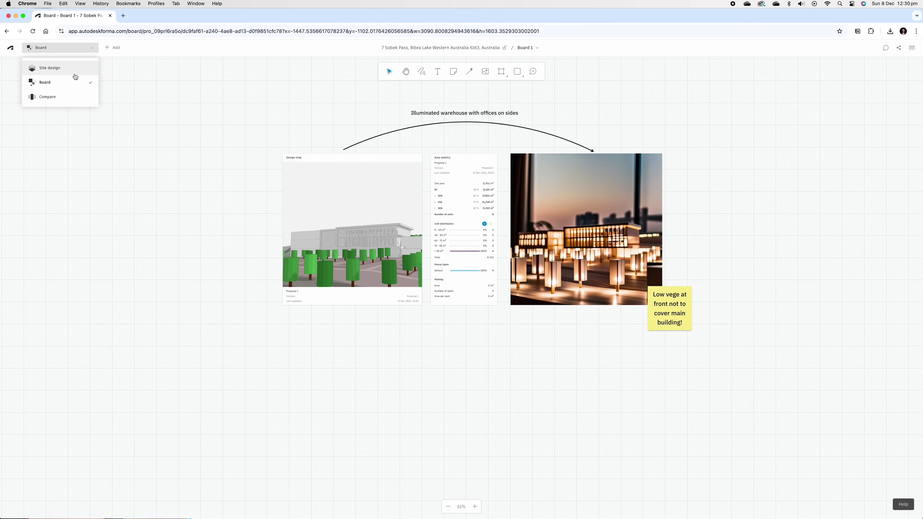
pyautogui.click(73, 71)
pyautogui.click(855, 74)
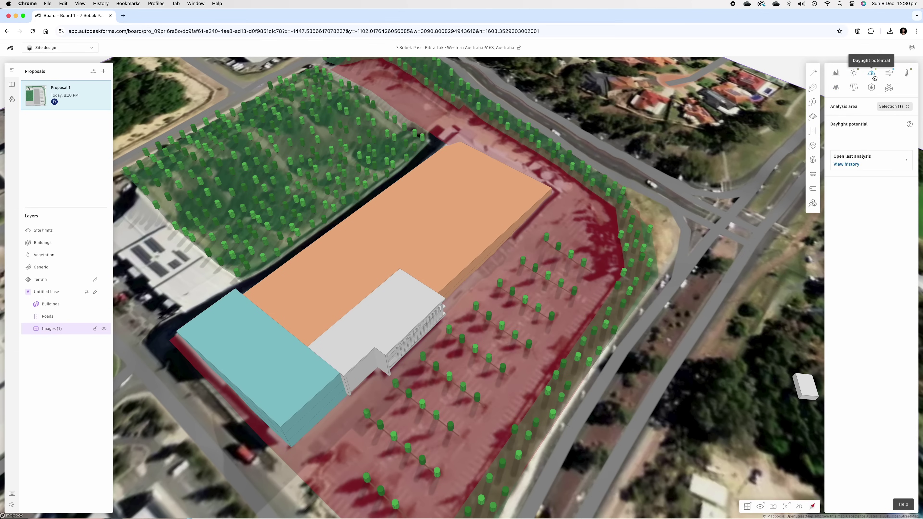
pyautogui.click(889, 73)
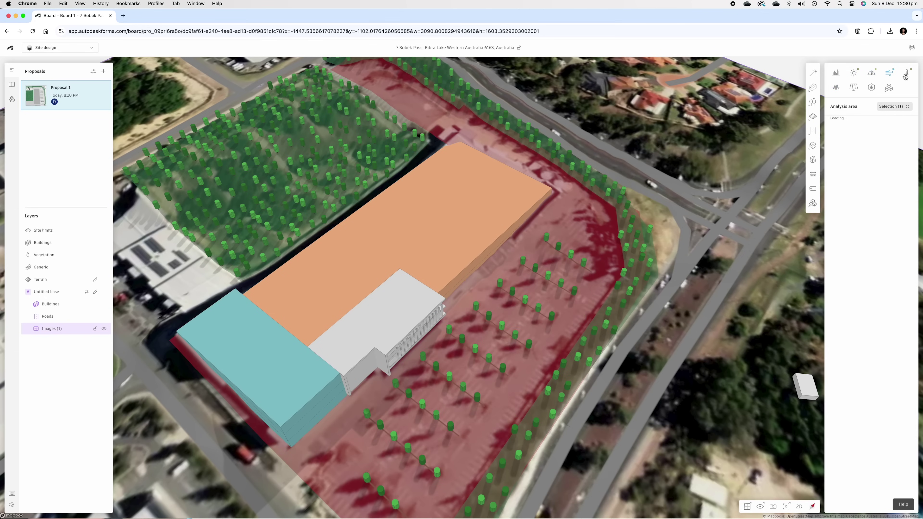
pyautogui.click(836, 87)
pyautogui.click(852, 89)
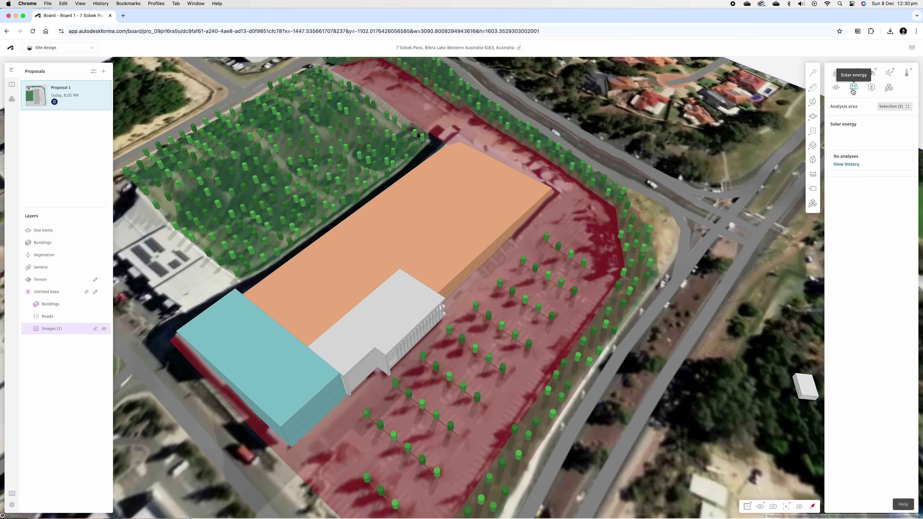
pyautogui.click(890, 89)
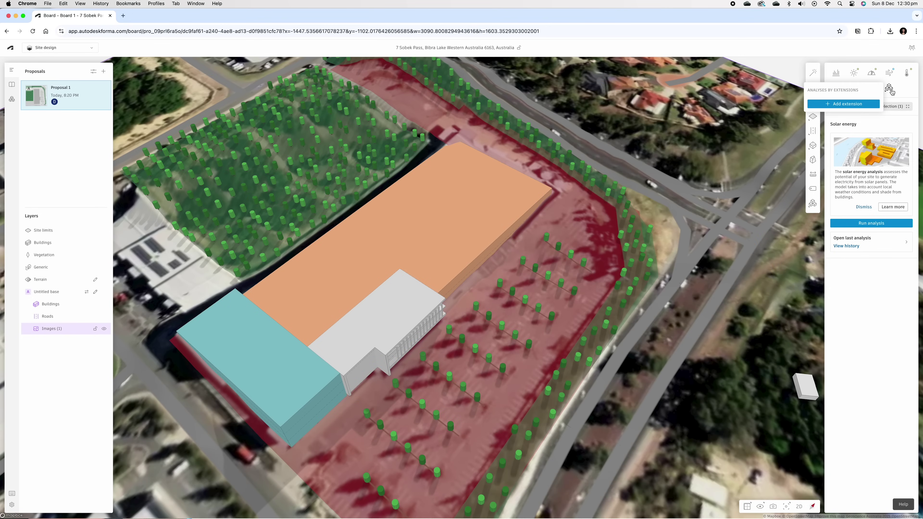
# Step: Open Proposal 1's last Sun hours analysis and examine the results on the building and its surroundings
pyautogui.click(854, 74)
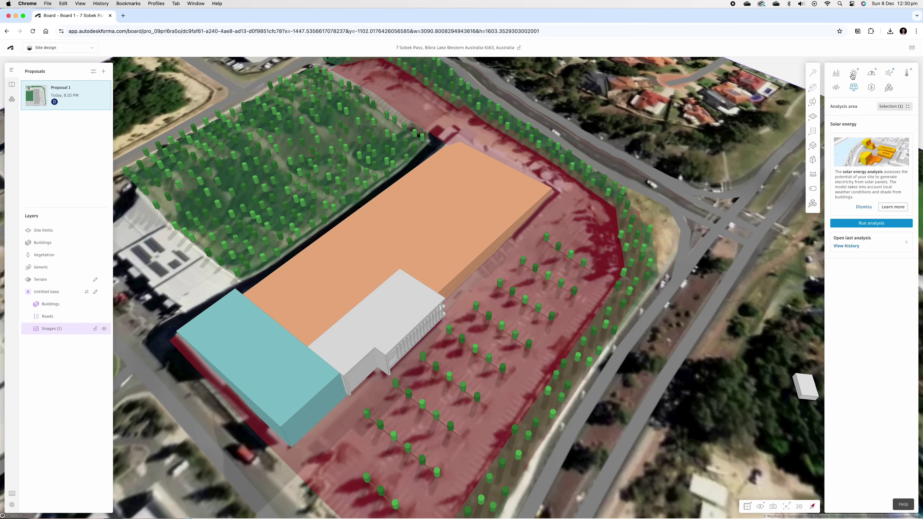
pyautogui.click(860, 272)
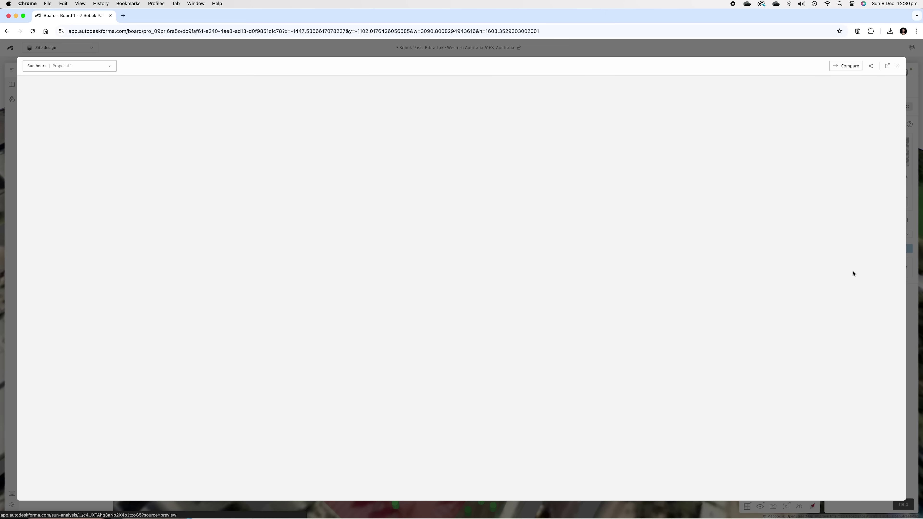
pyautogui.moveTo(548, 331); pyautogui.dragTo(397, 324, button='right')
pyautogui.scroll(3, 519, 327)
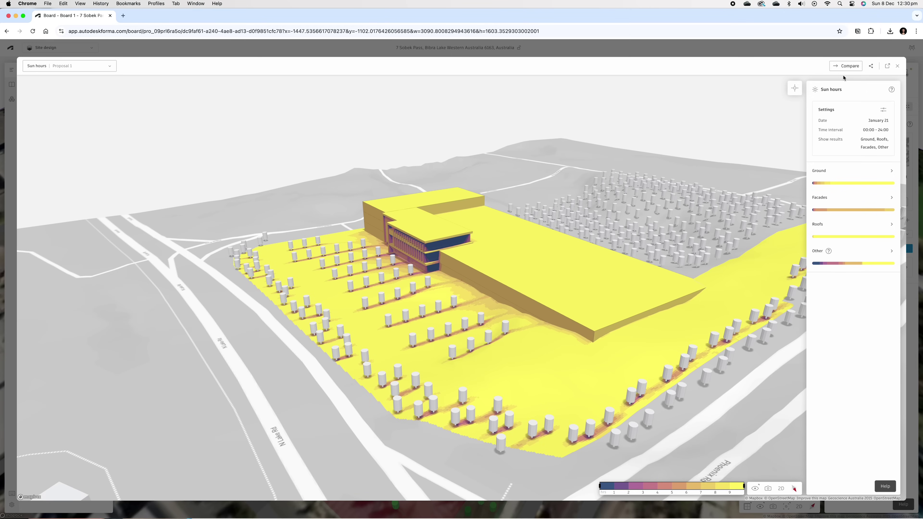
pyautogui.click(897, 66)
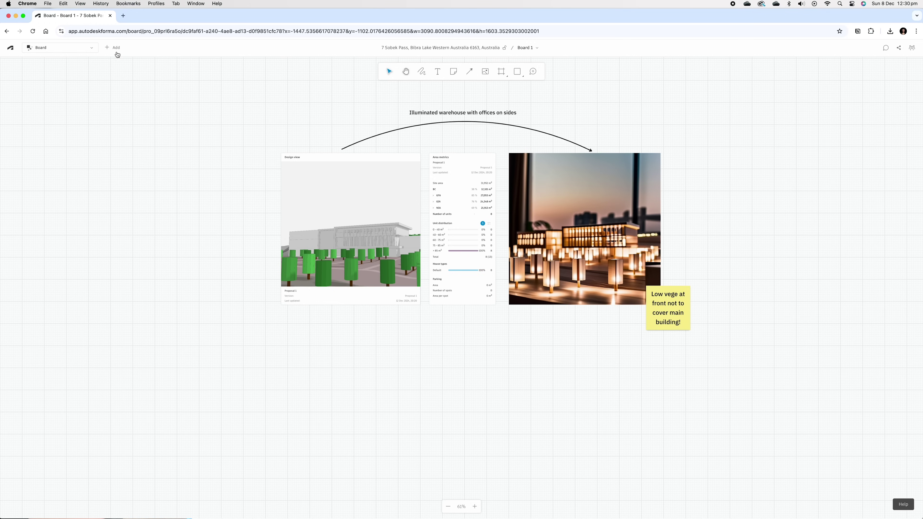
# Step: Place Proposal 1's Sun hours, Daylight potential and Microclimate snapshots on the board below the existing cards
pyautogui.click(115, 47)
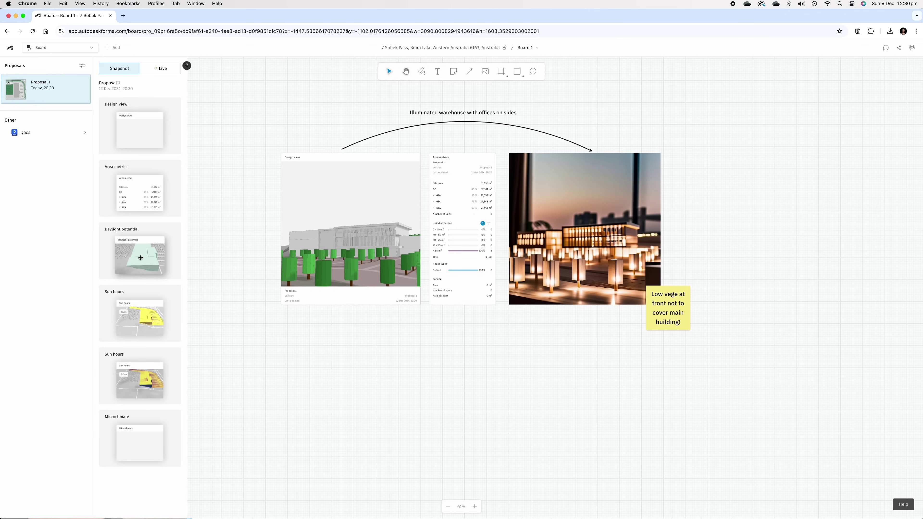
pyautogui.moveTo(140, 316); pyautogui.dragTo(343, 374)
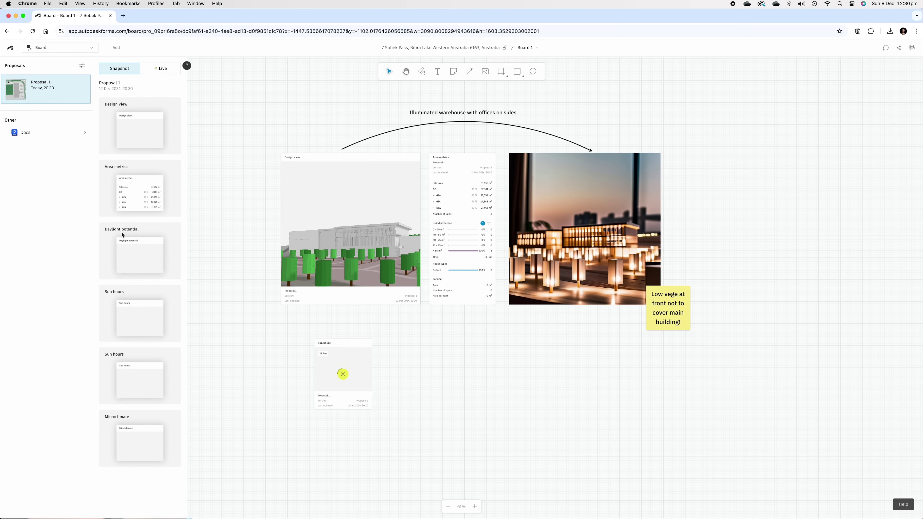
pyautogui.moveTo(122, 235); pyautogui.dragTo(424, 370)
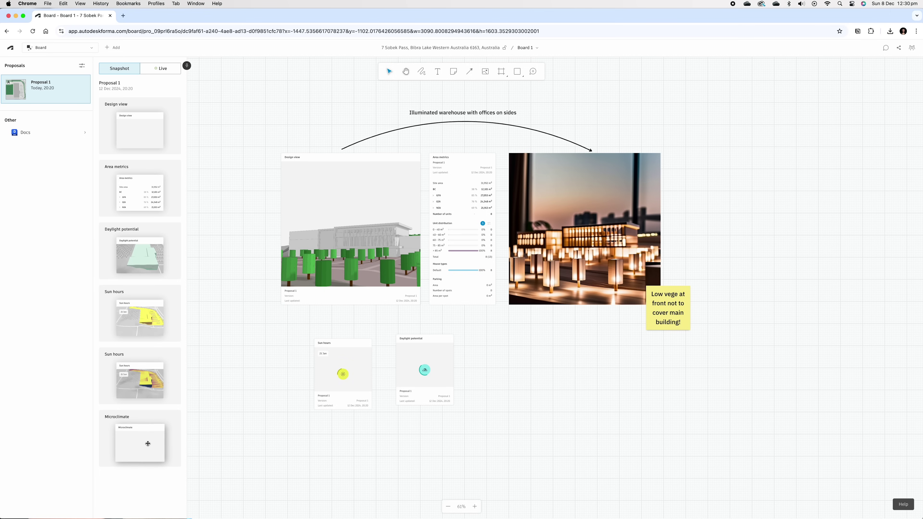
pyautogui.moveTo(148, 443); pyautogui.dragTo(521, 372)
pyautogui.click(477, 451)
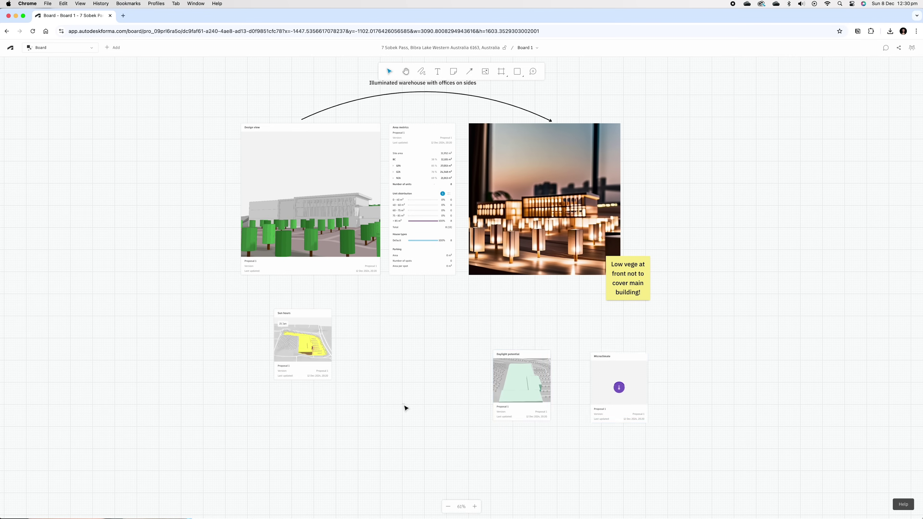
# Step: Enlarge and align the three analysis cards in a row beneath the existing cards, and send the Microclimate card to the back
pyautogui.click(327, 369)
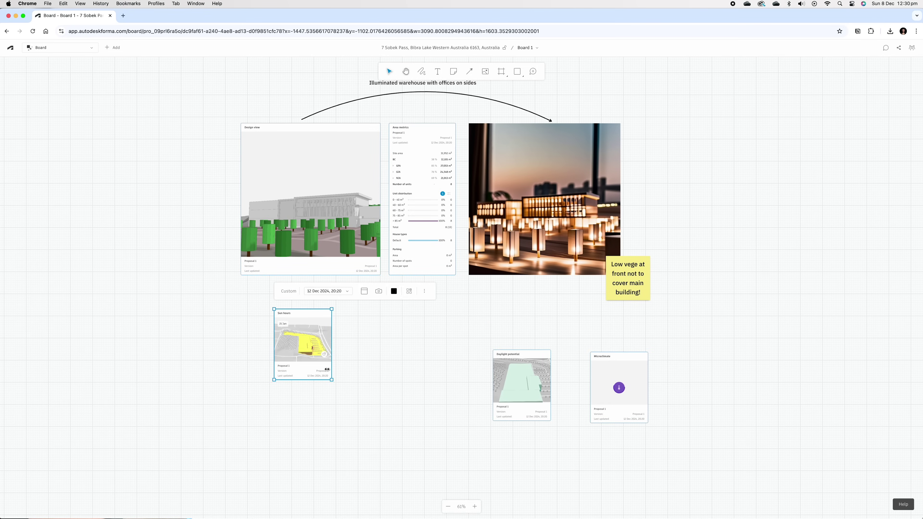
pyautogui.moveTo(327, 369); pyautogui.dragTo(293, 352)
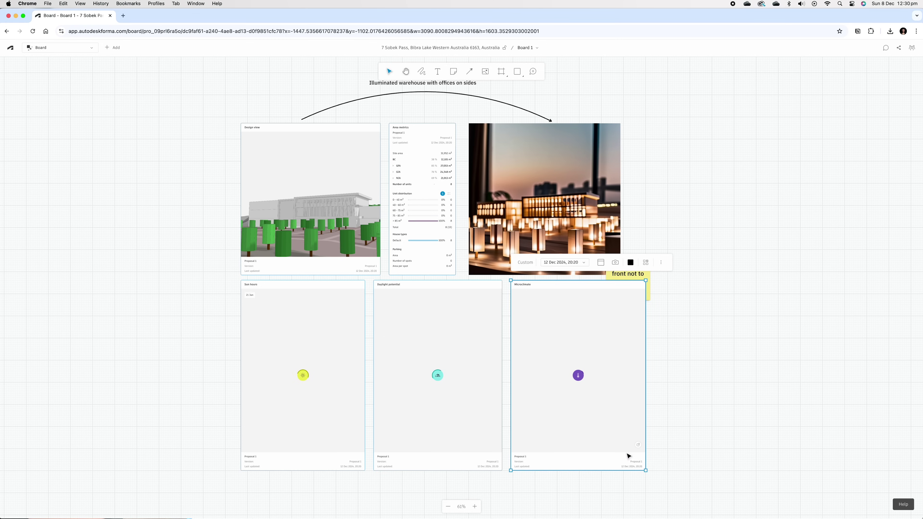
pyautogui.rightClick(605, 343)
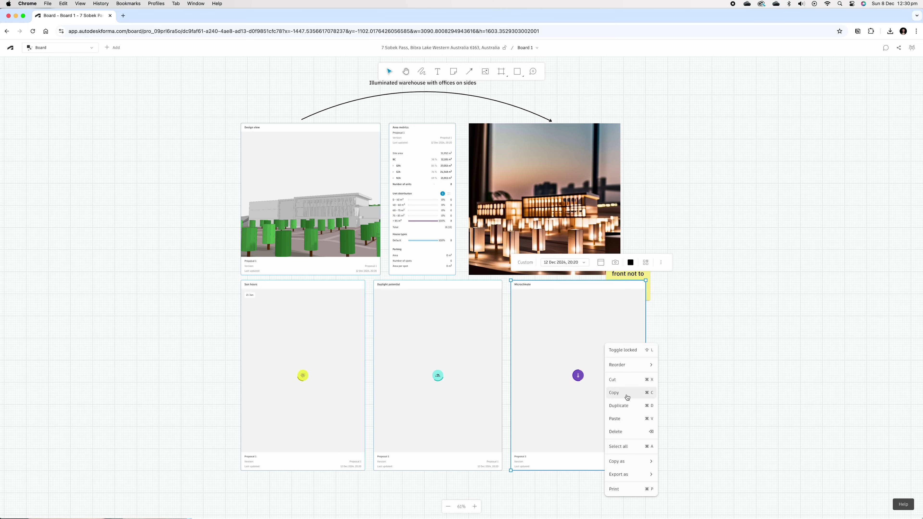
pyautogui.moveTo(629, 365)
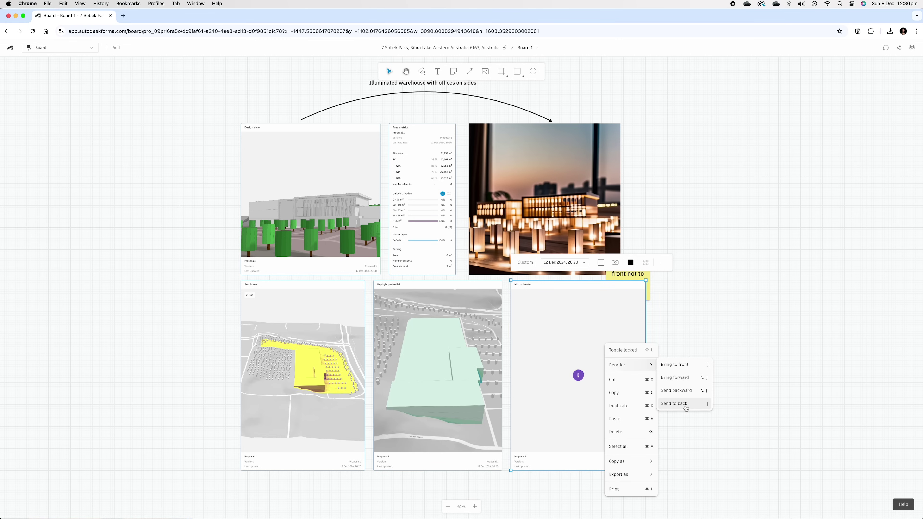
pyautogui.click(674, 403)
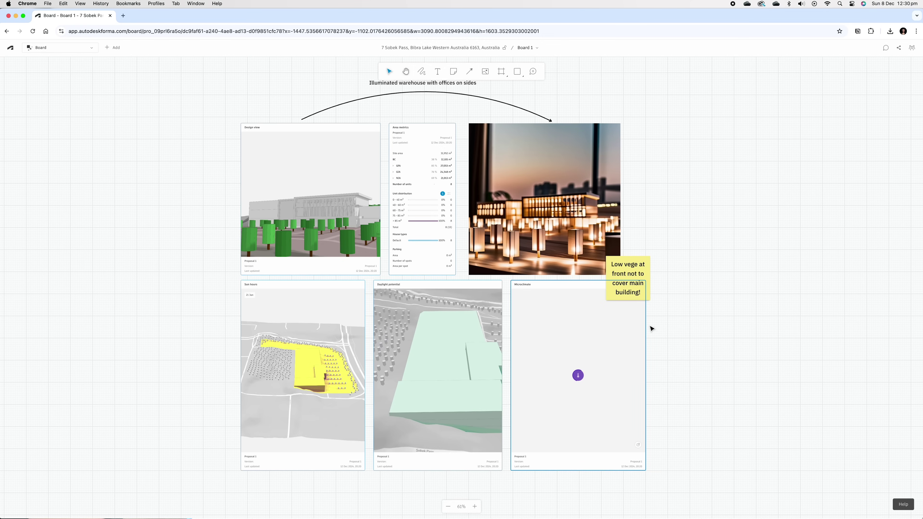
# Step: Hide the proposal name on the Sun hours card
pyautogui.click(301, 399)
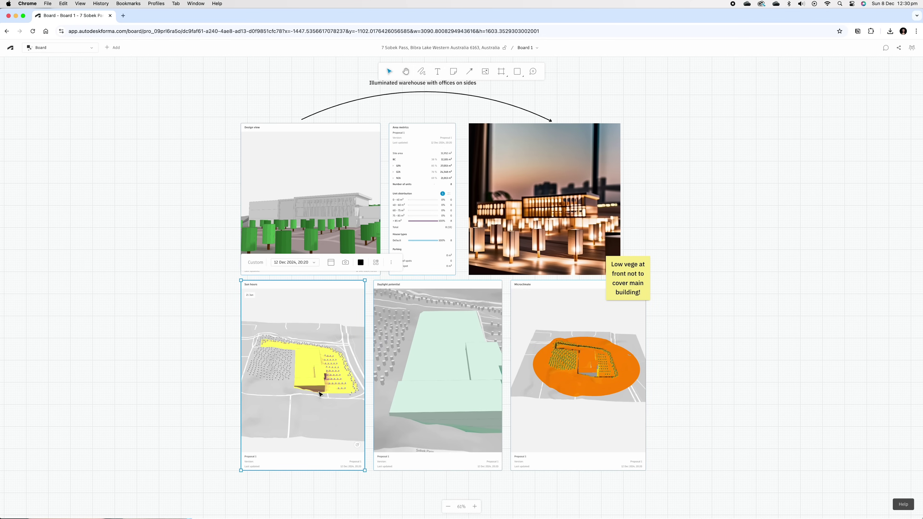
pyautogui.keyDown('ctrl'); pyautogui.scroll(3, 271, 331); pyautogui.keyUp('ctrl')
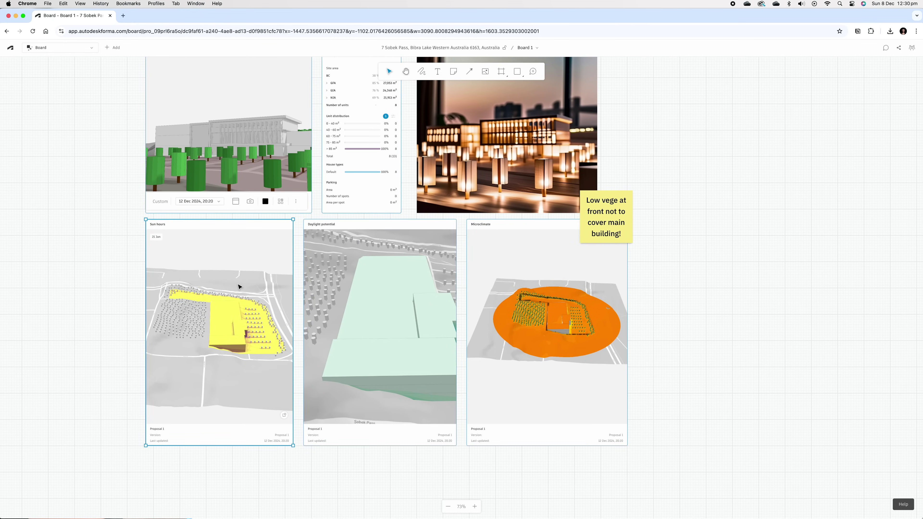
pyautogui.click(296, 201)
pyautogui.click(235, 202)
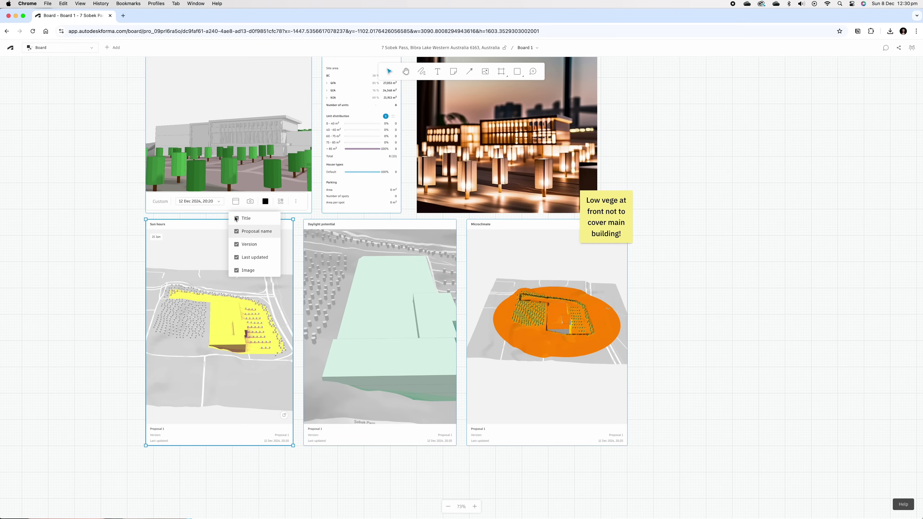
pyautogui.click(236, 232)
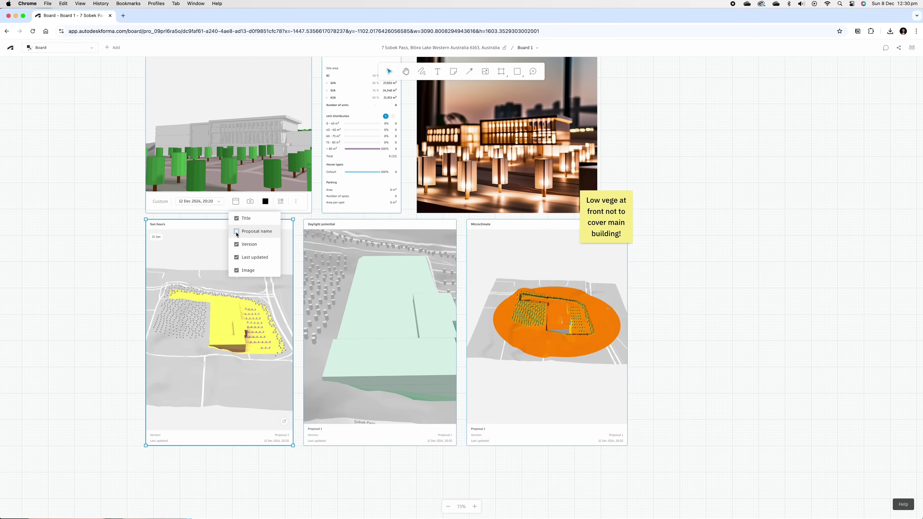
pyautogui.click(378, 289)
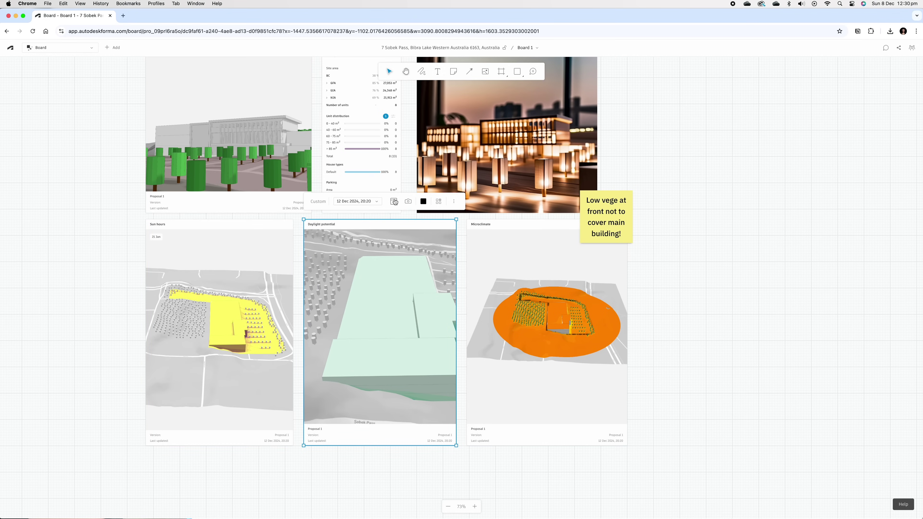
# Step: Try hiding the parking, unit and building statistics on the Area metrics card, restoring each one
pyautogui.scroll(5, 363, 236)
pyautogui.click(359, 246)
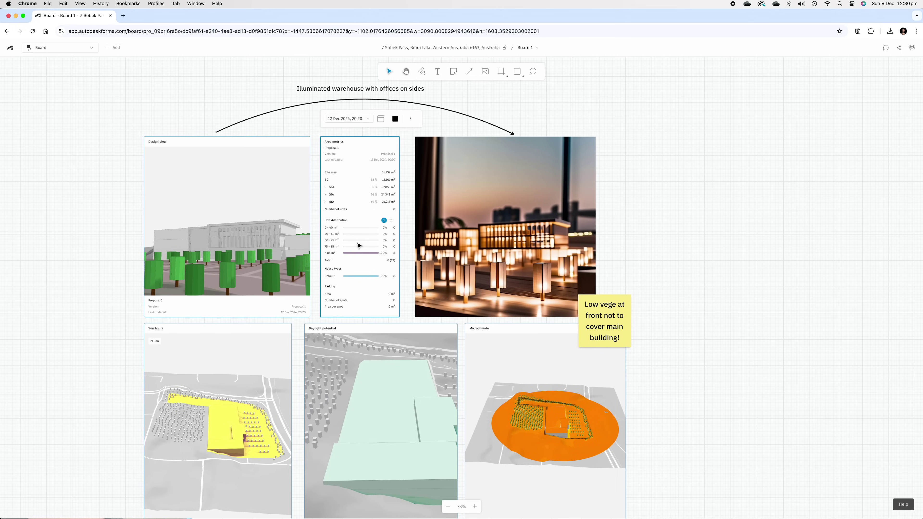
pyautogui.click(381, 118)
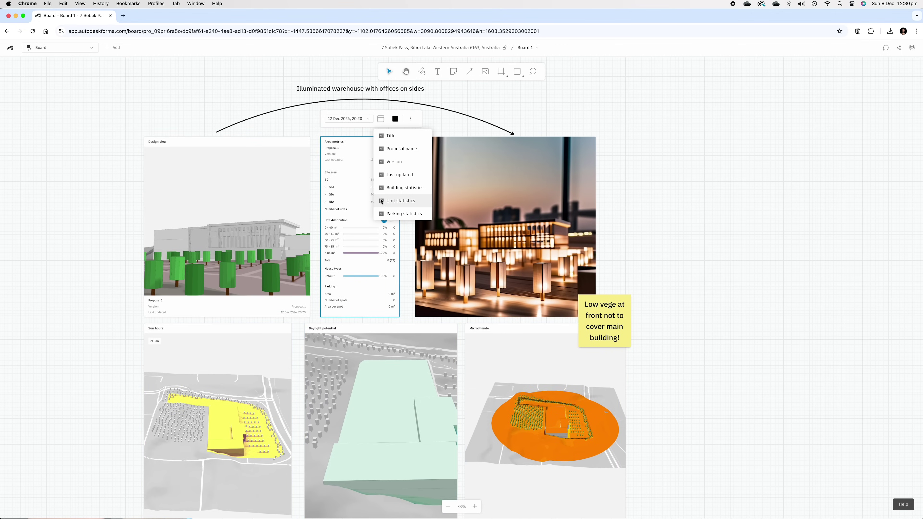
pyautogui.click(382, 213)
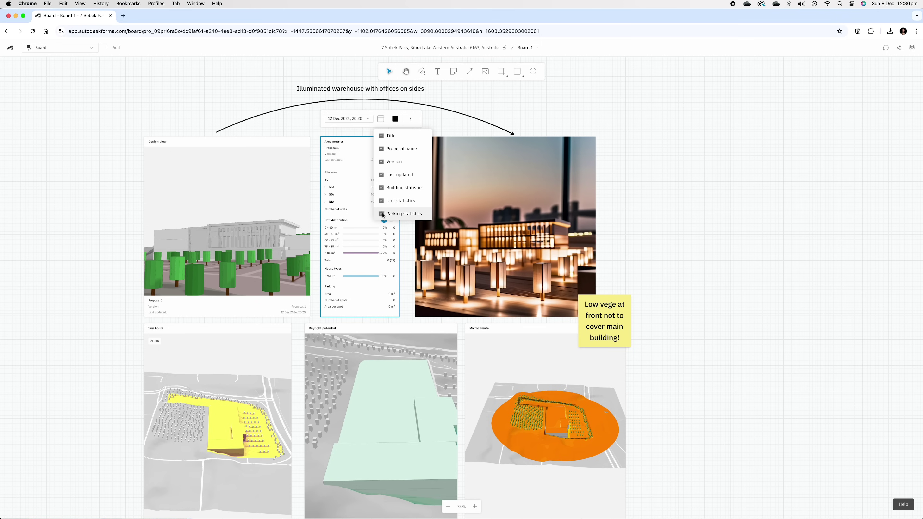
pyautogui.click(382, 214)
pyautogui.click(382, 201)
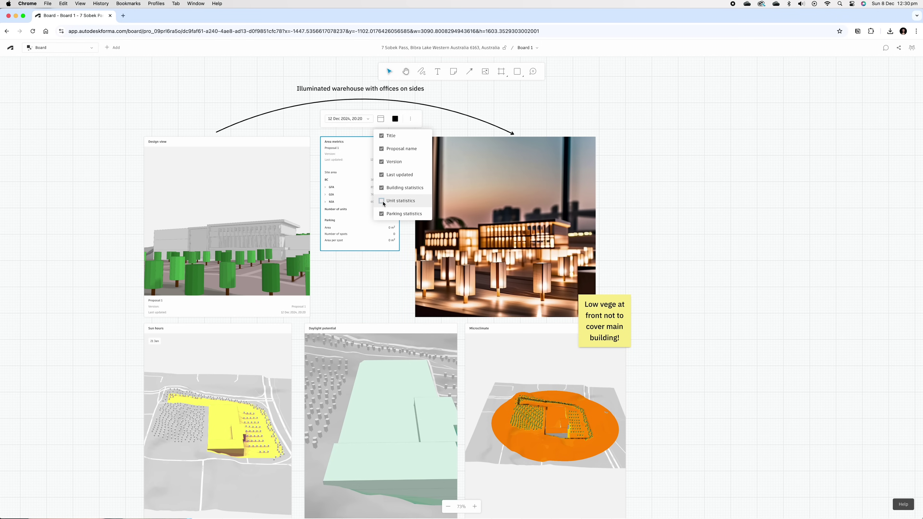
pyautogui.click(382, 201)
pyautogui.click(382, 189)
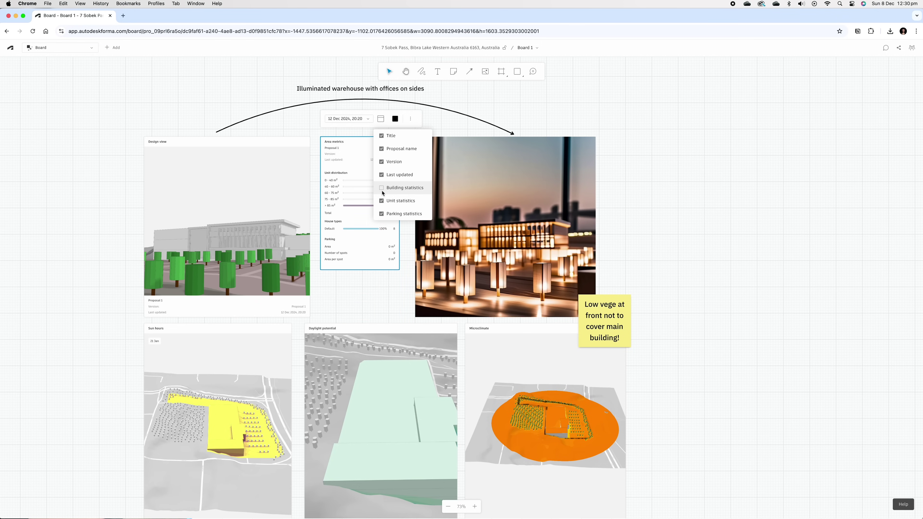
pyautogui.click(382, 190)
pyautogui.click(680, 269)
# Step: Set the Sun hours, Daylight potential and Microclimate cards to the saved December 8 at 12:26 camera angle
pyautogui.scroll(-3, 400, 254)
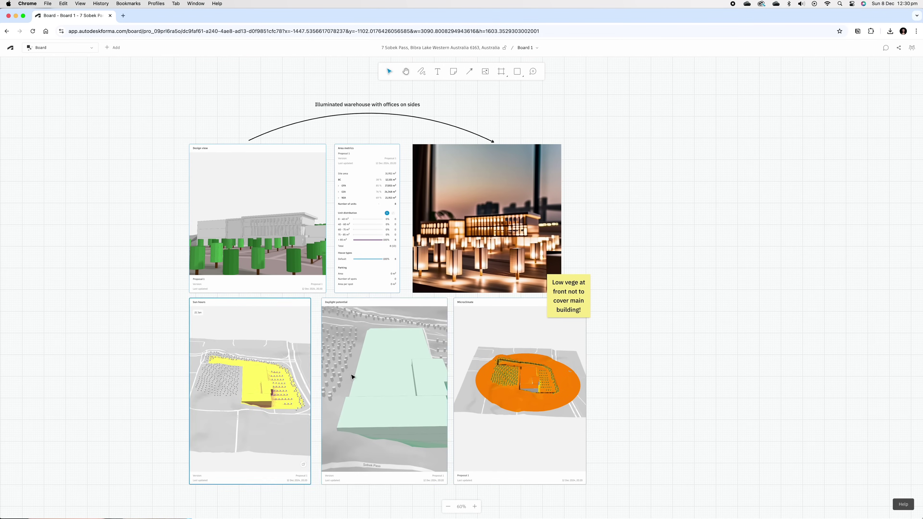
pyautogui.click(300, 360)
pyautogui.click(293, 281)
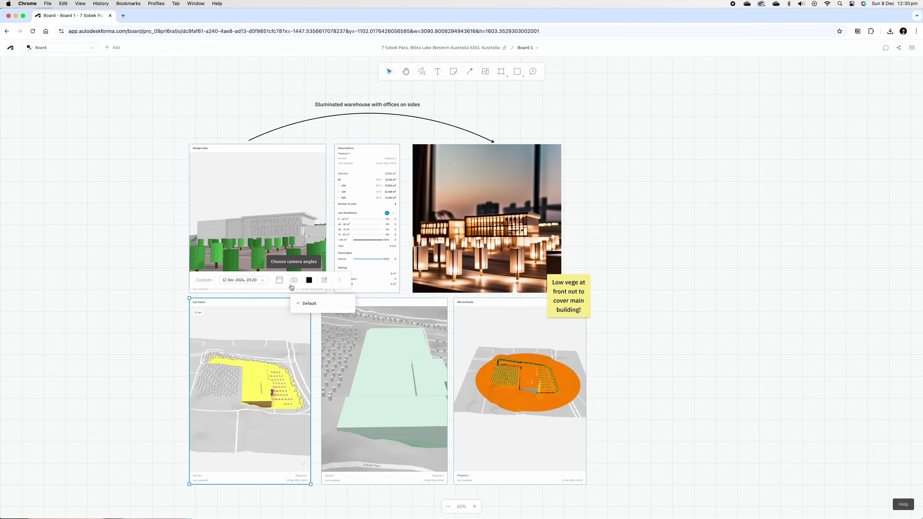
pyautogui.click(320, 314)
pyautogui.click(383, 373)
pyautogui.click(426, 281)
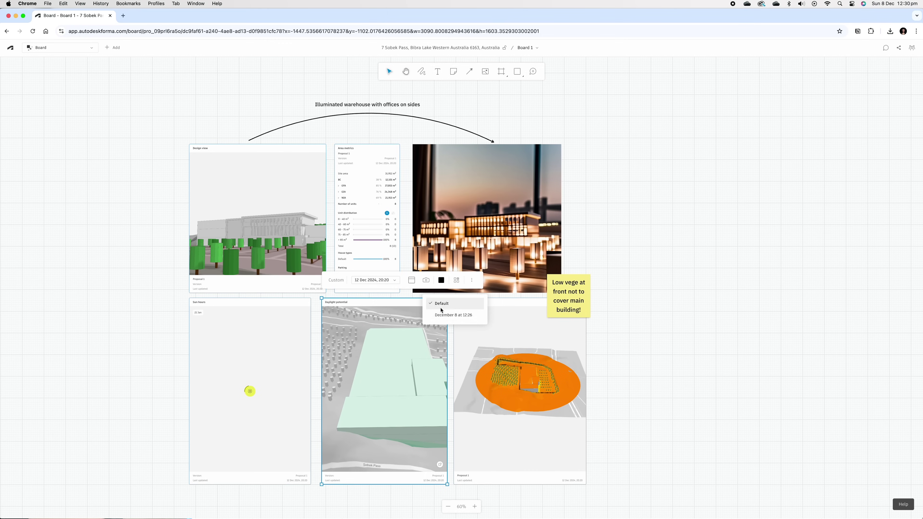
pyautogui.click(435, 320)
pyautogui.moveTo(620, 380); pyautogui.dragTo(645, 342)
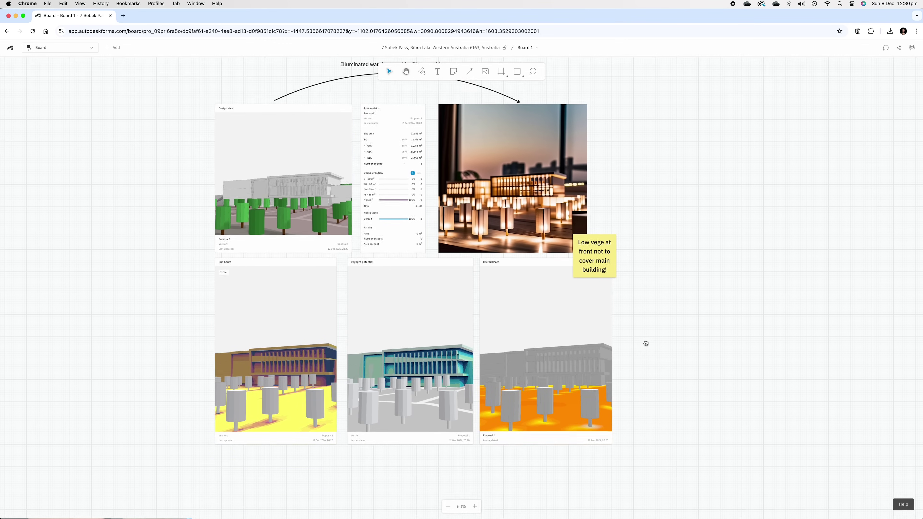
pyautogui.scroll(-1, 641, 345)
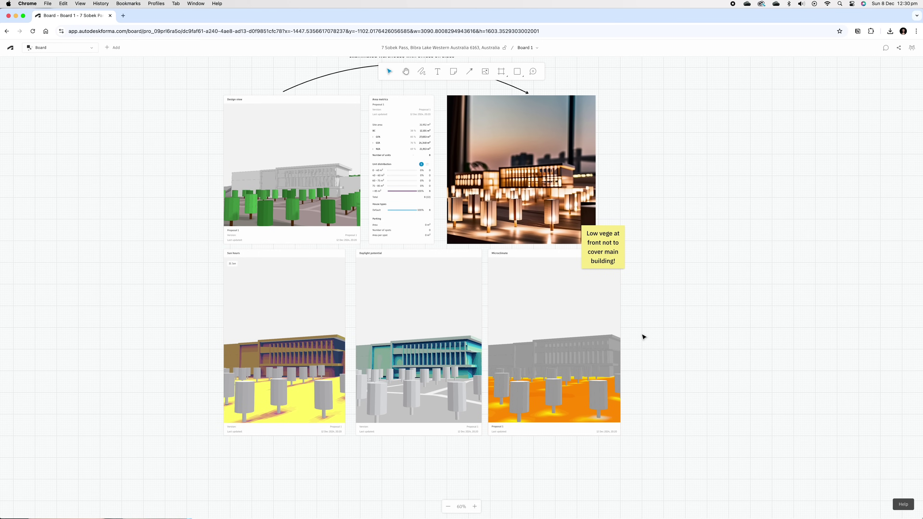
# Step: Circle the shaded facade on the Sun hours card with a red pen and draw a curved leader line out beyond the card
pyautogui.click(422, 73)
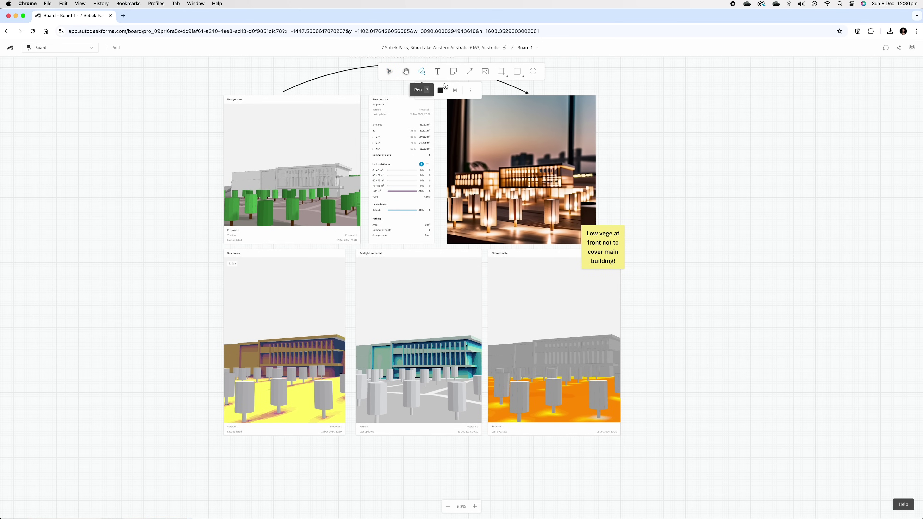
pyautogui.click(515, 193)
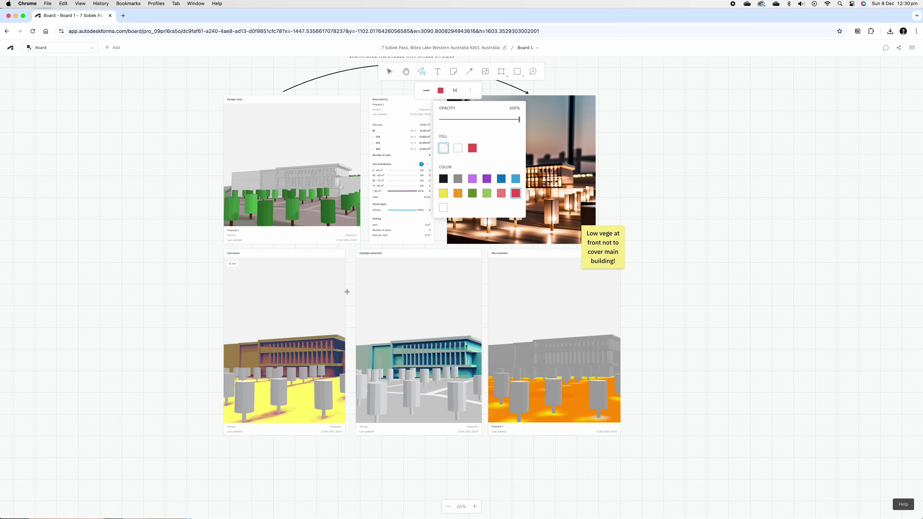
pyautogui.moveTo(285, 333)
pyautogui.mouseDown()
pyautogui.moveTo(271, 335)
pyautogui.moveTo(268, 359)
pyautogui.moveTo(311, 367)
pyautogui.moveTo(292, 334)
pyautogui.moveTo(279, 336)
pyautogui.mouseUp()
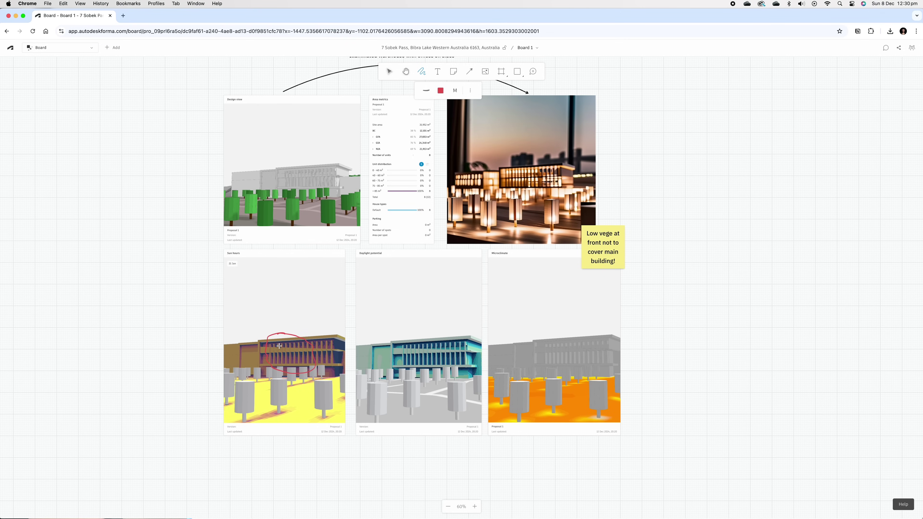
pyautogui.moveTo(269, 340)
pyautogui.mouseDown()
pyautogui.moveTo(249, 324)
pyautogui.moveTo(130, 298)
pyautogui.moveTo(103, 281)
pyautogui.mouseUp()
# Step: Handwrite "Too much shading." in red at the end of the leader line and draw a long stroke beneath it
pyautogui.moveTo(98, 282); pyautogui.dragTo(96, 289)
pyautogui.moveTo(102, 288)
pyautogui.mouseDown()
pyautogui.moveTo(147, 267)
pyautogui.moveTo(206, 280)
pyautogui.mouseUp()
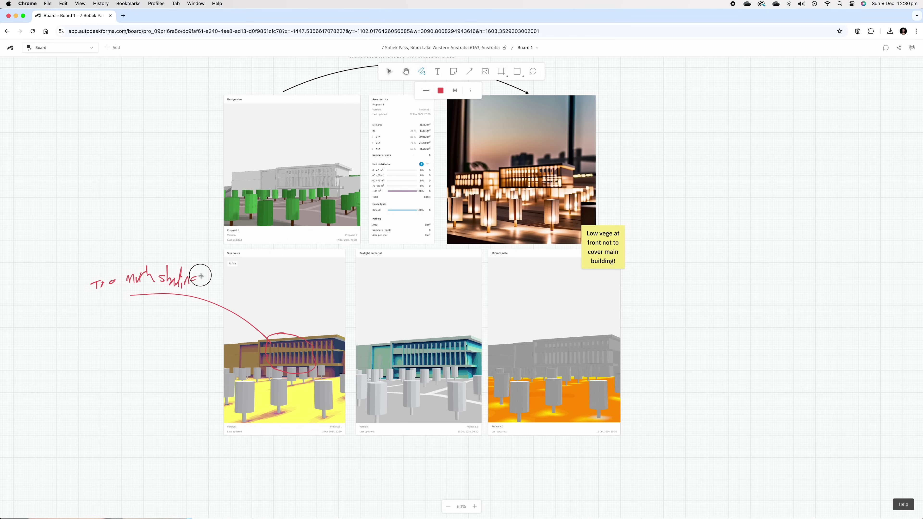
pyautogui.click(209, 281)
pyautogui.moveTo(58, 315); pyautogui.dragTo(185, 309)
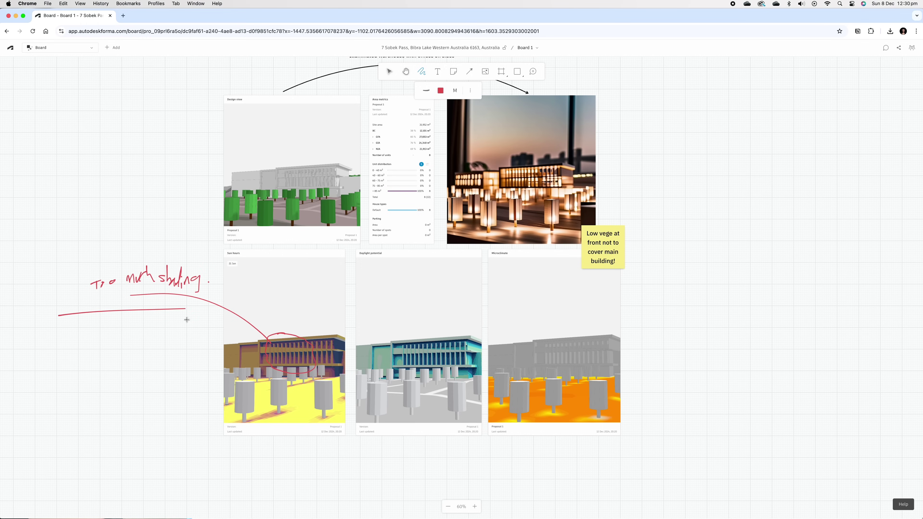
pyautogui.press('Escape')
pyautogui.scroll(3, 718, 392)
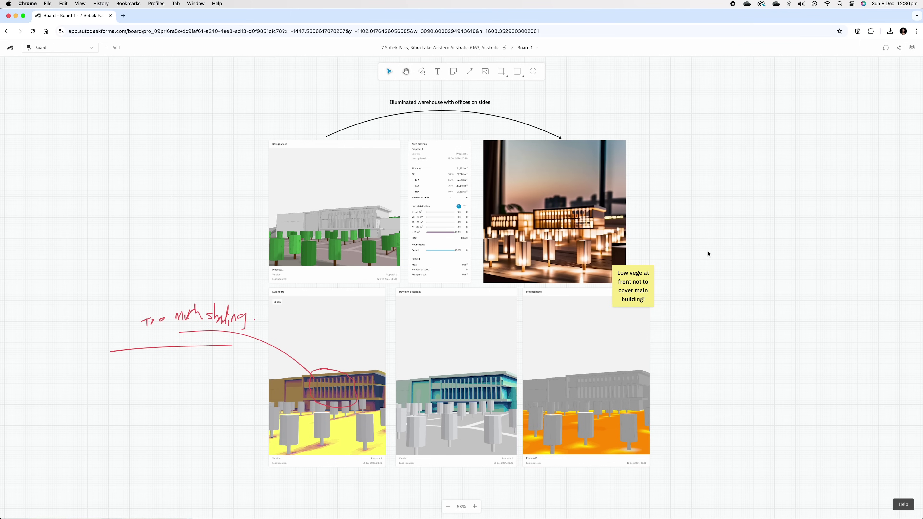
# Step: Start a project invitation with the Collaborator role and paste in the invitee's e-mail
pyautogui.click(912, 48)
pyautogui.click(911, 66)
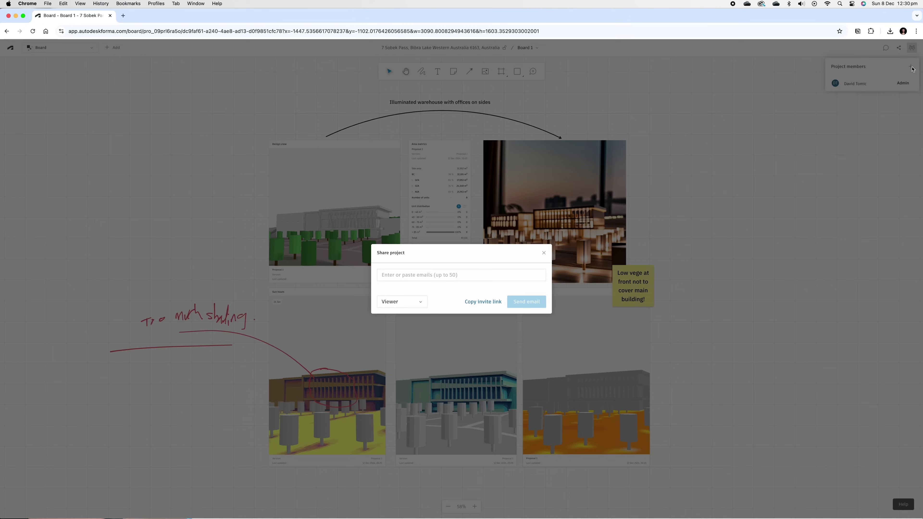
pyautogui.click(438, 274)
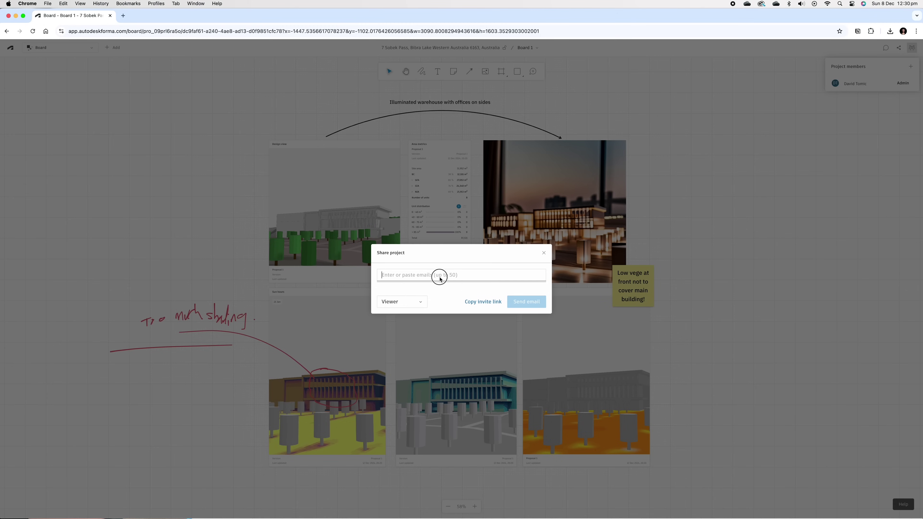
pyautogui.click(402, 302)
pyautogui.click(401, 325)
pyautogui.click(408, 276)
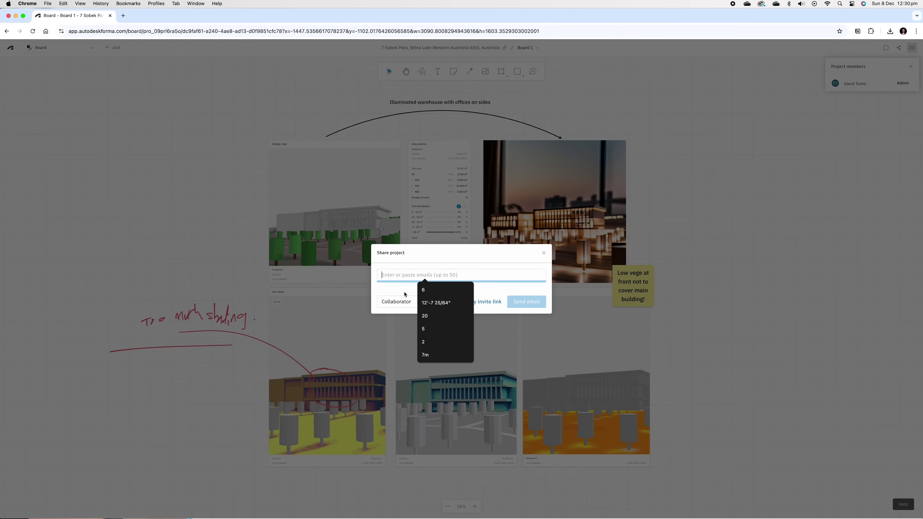
pyautogui.press('super+v')
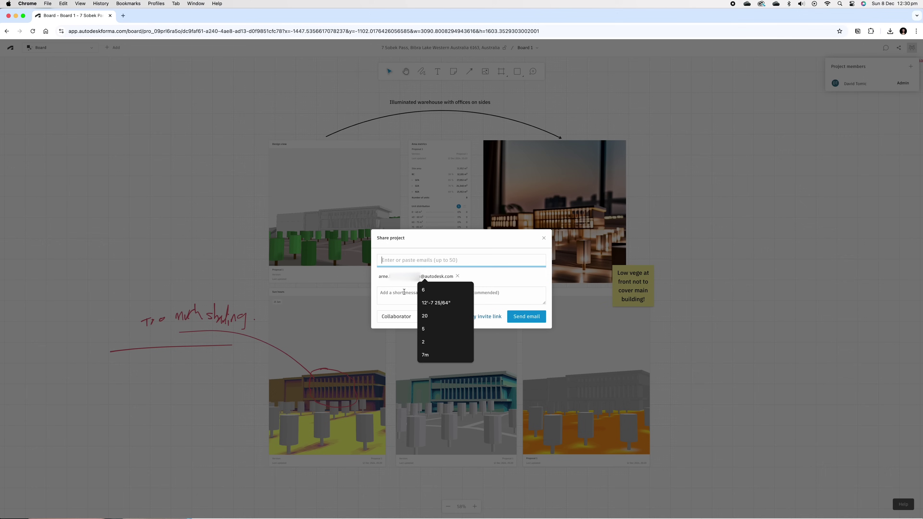
pyautogui.click(464, 281)
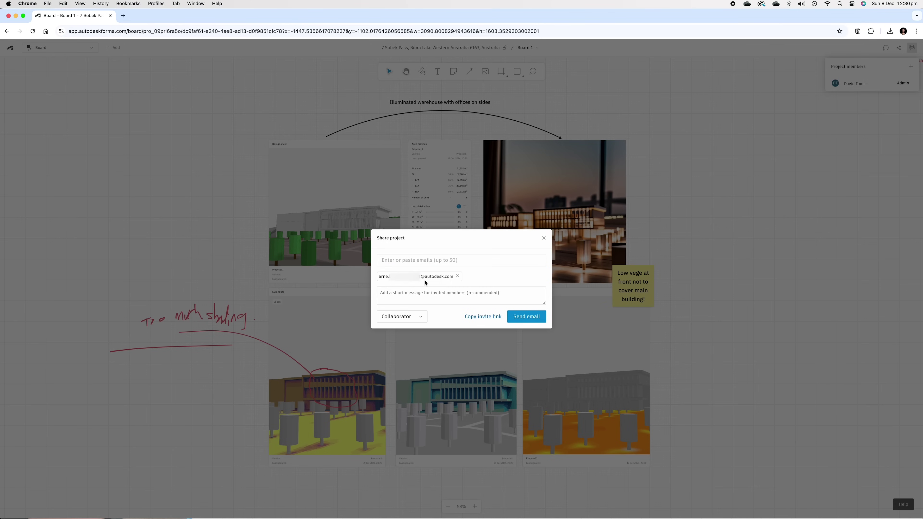
# Step: Add the message "Would love your feedback" with the invitee's first name, and send the invitation
pyautogui.click(422, 295)
pyautogui.write('Would love your feedback Arne!')
pyautogui.click(526, 317)
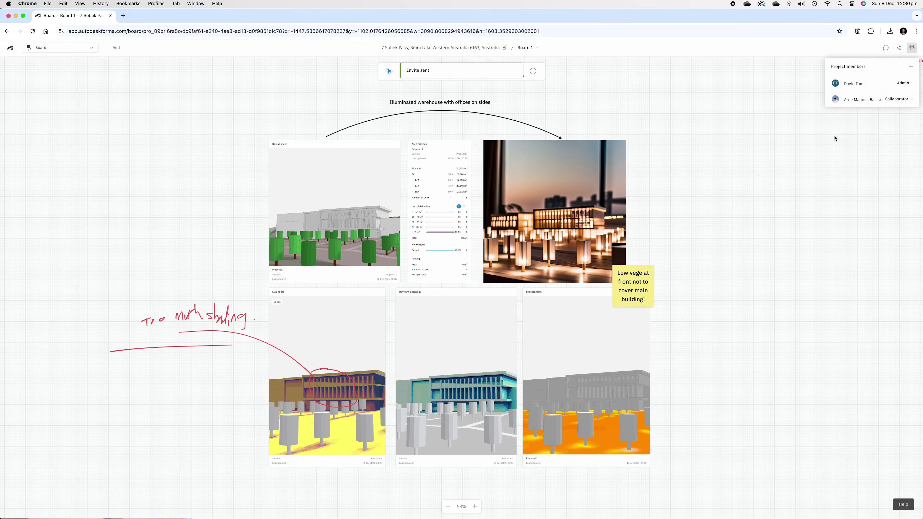
# Step: Open the comments list and start a new comment just above the handwritten shading note
pyautogui.click(885, 47)
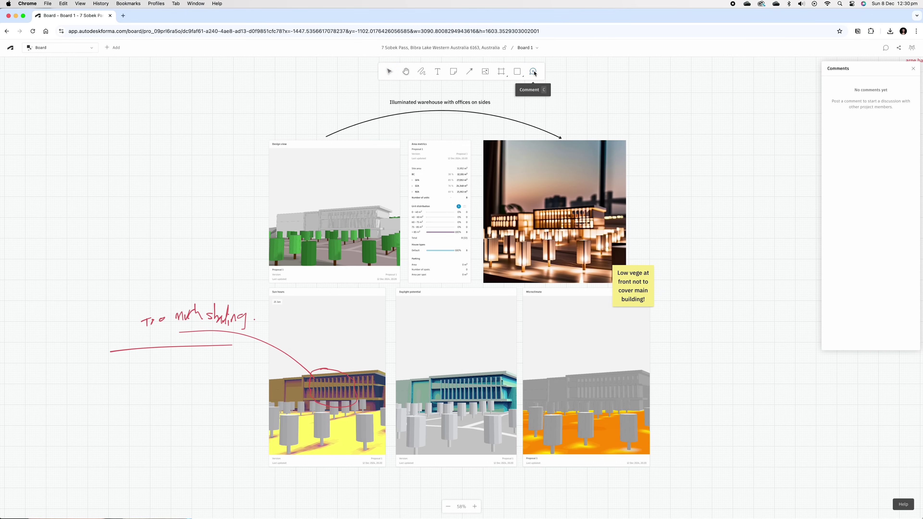
pyautogui.click(205, 287)
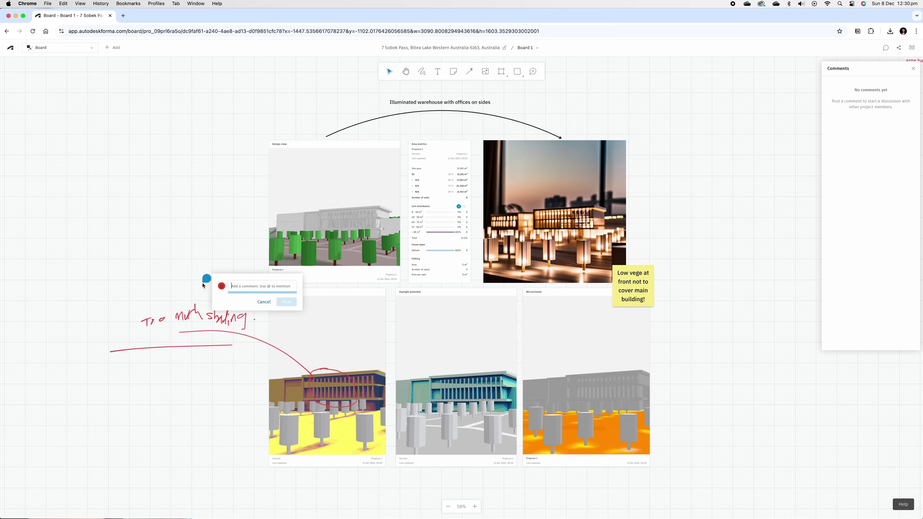